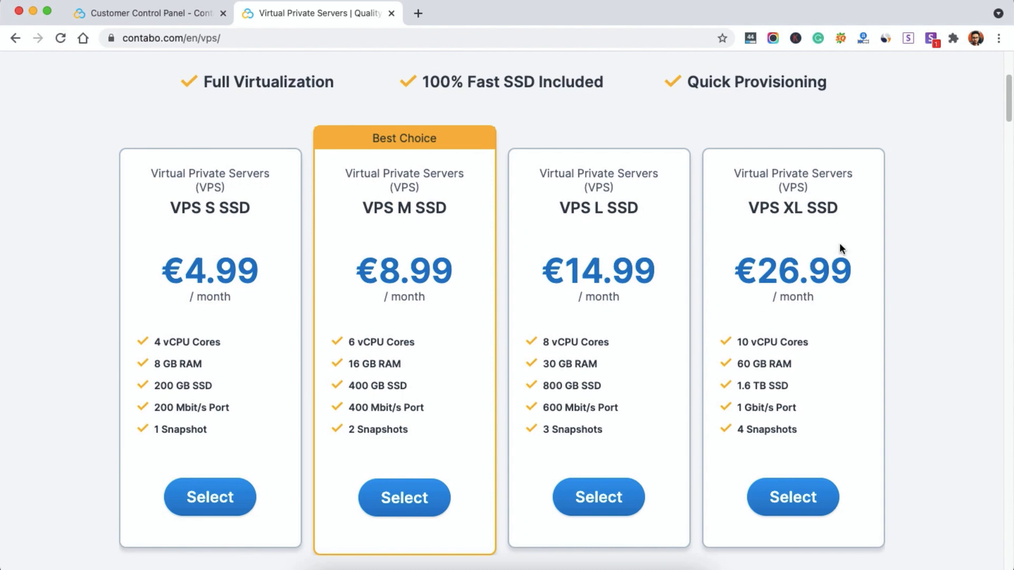
Step: Compare the Contabo VPS plan cards, then bring up the Your services list showing the VPS M SSD
{"action": "scroll", "coordinate": [826, 243], "scroll_direction": "down", "scroll_amount": 3}
{"action": "scroll", "coordinate": [792, 240], "scroll_direction": "up", "scroll_amount": 8}
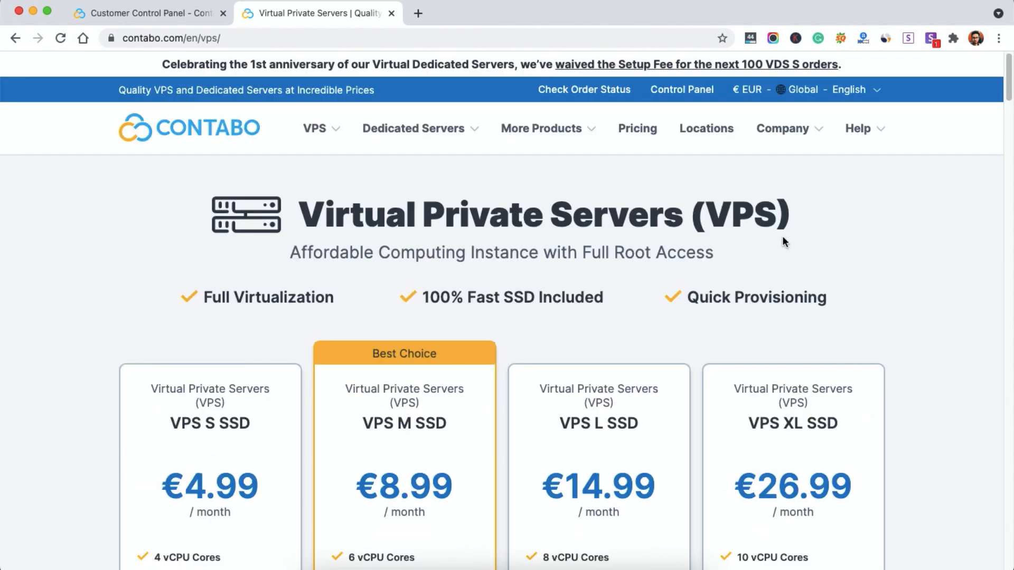
{"action": "scroll", "coordinate": [782, 240], "scroll_direction": "down", "scroll_amount": 6}
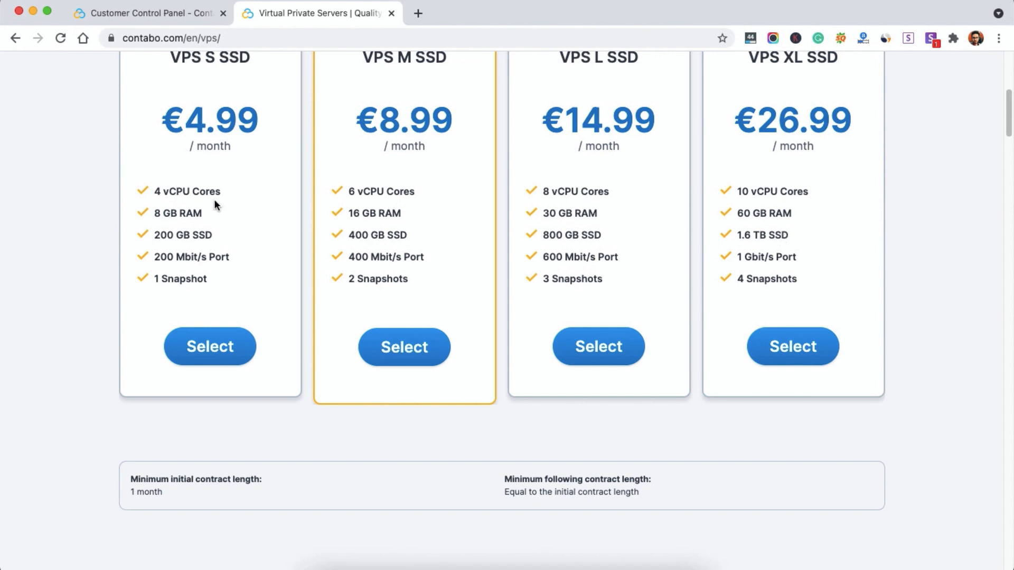
{"action": "scroll", "coordinate": [214, 199], "scroll_direction": "up", "scroll_amount": 1}
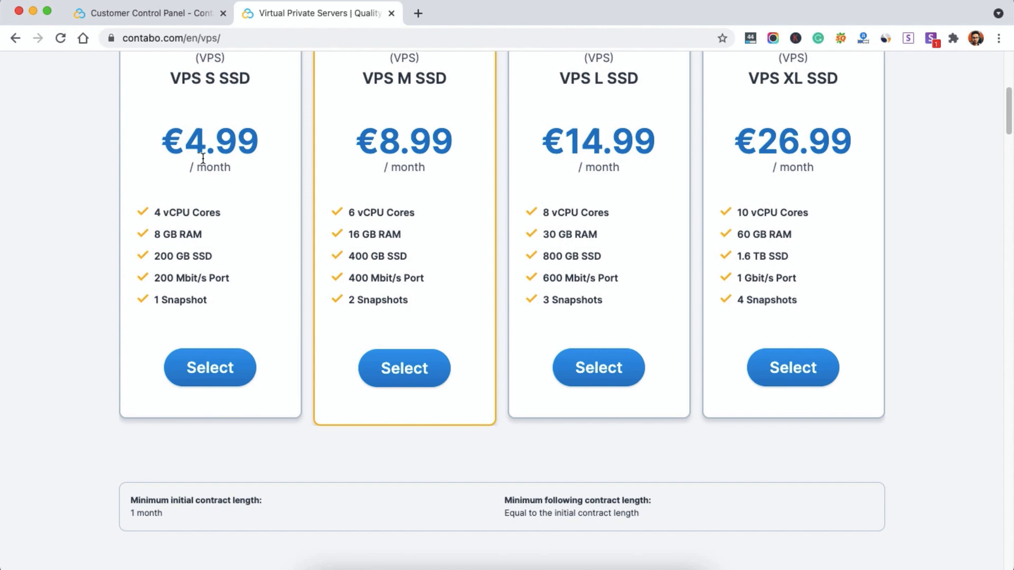
{"action": "scroll", "coordinate": [435, 215], "scroll_direction": "up", "scroll_amount": 3}
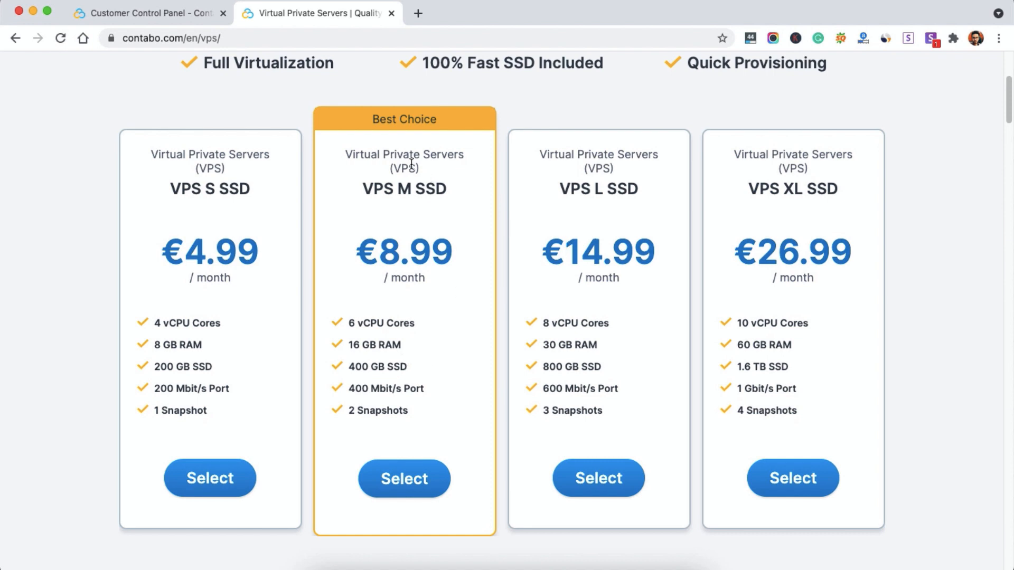
{"action": "left_click", "coordinate": [177, 16]}
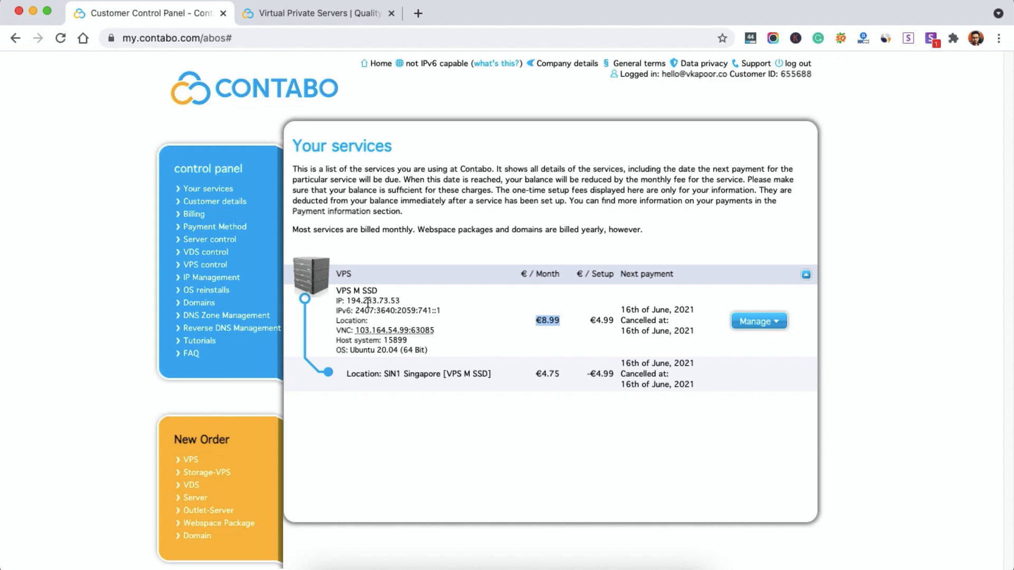
Step: Copy the server IP 194.233.73.53 and go to cyberpanel.net in a new tab
{"action": "left_click_drag", "start_coordinate": [347, 301], "coordinate": [399, 301]}
{"action": "key", "text": "ctrl+c"}
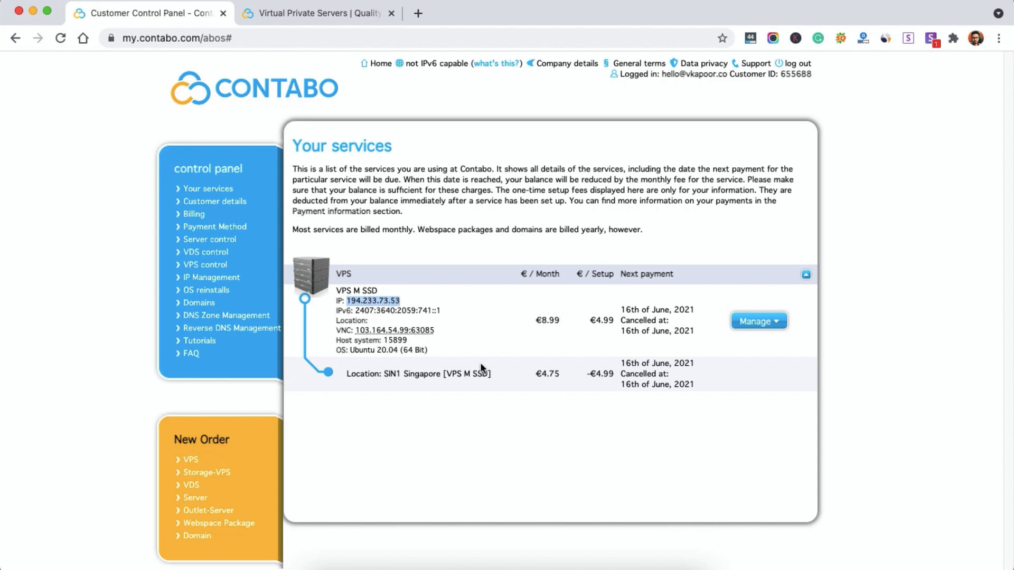
{"action": "left_click", "coordinate": [419, 13]}
{"action": "type", "text": "cy"}
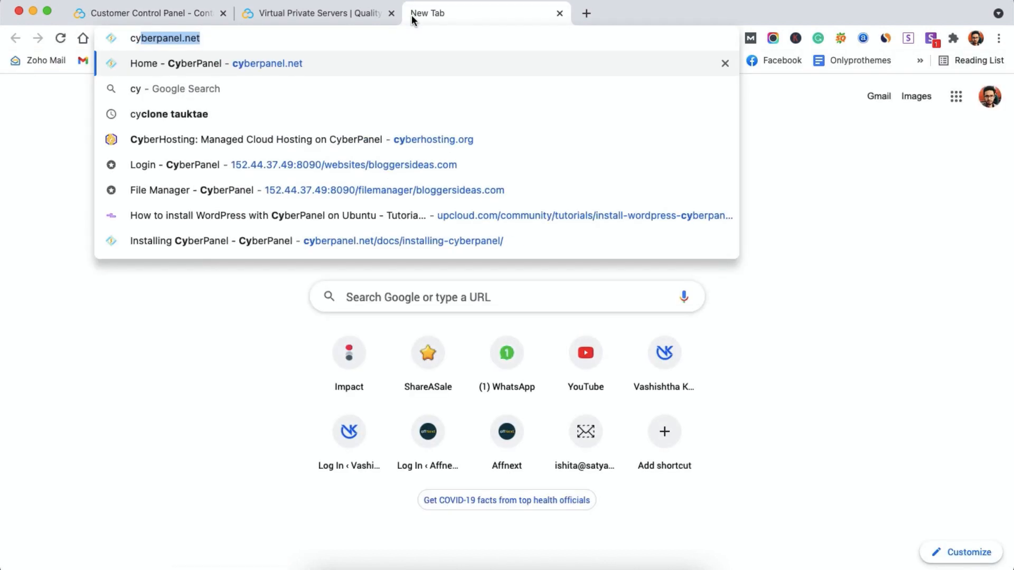
{"action": "key", "text": "Return"}
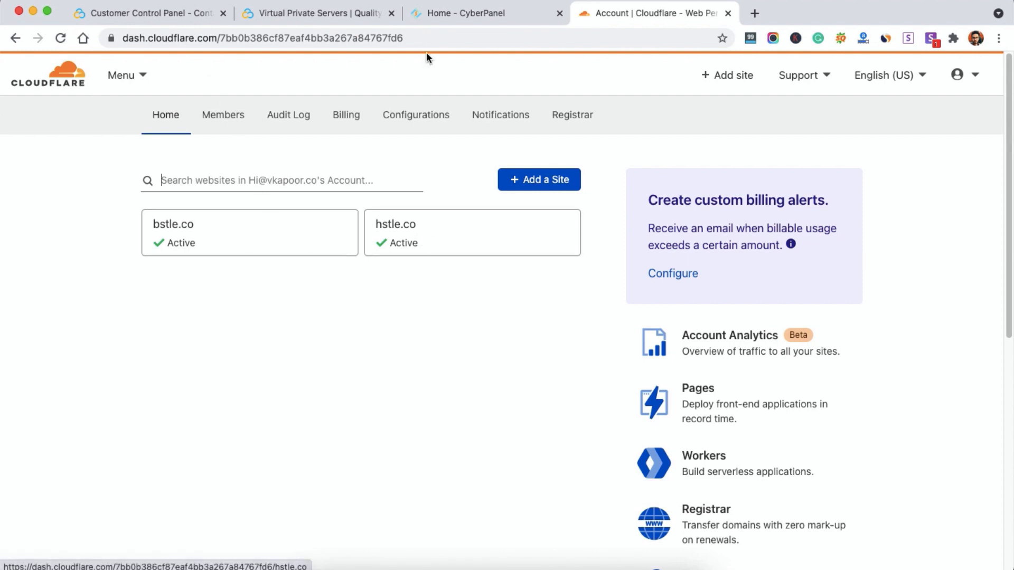
Step: Load the server's CyberPanel at 194.233.73.53:8090
{"action": "left_click", "coordinate": [151, 19]}
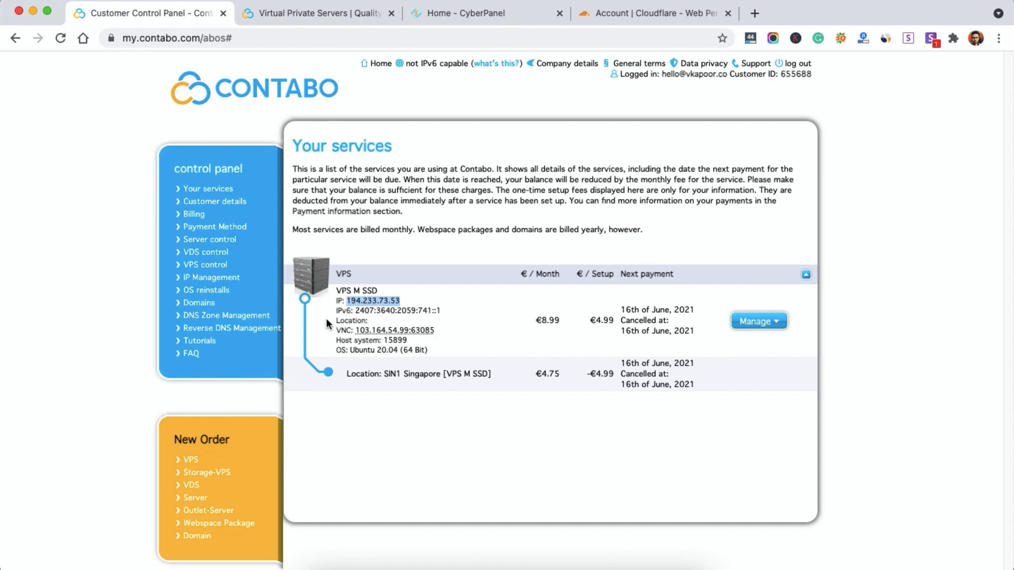
{"action": "left_click", "coordinate": [459, 15]}
{"action": "left_click", "coordinate": [385, 36]}
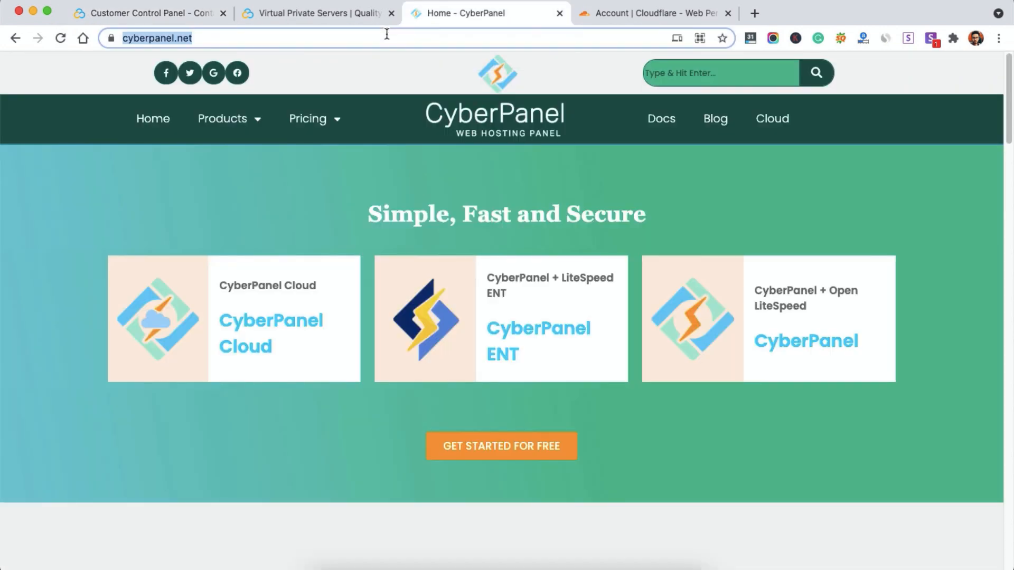
{"action": "key", "text": "ctrl+v"}
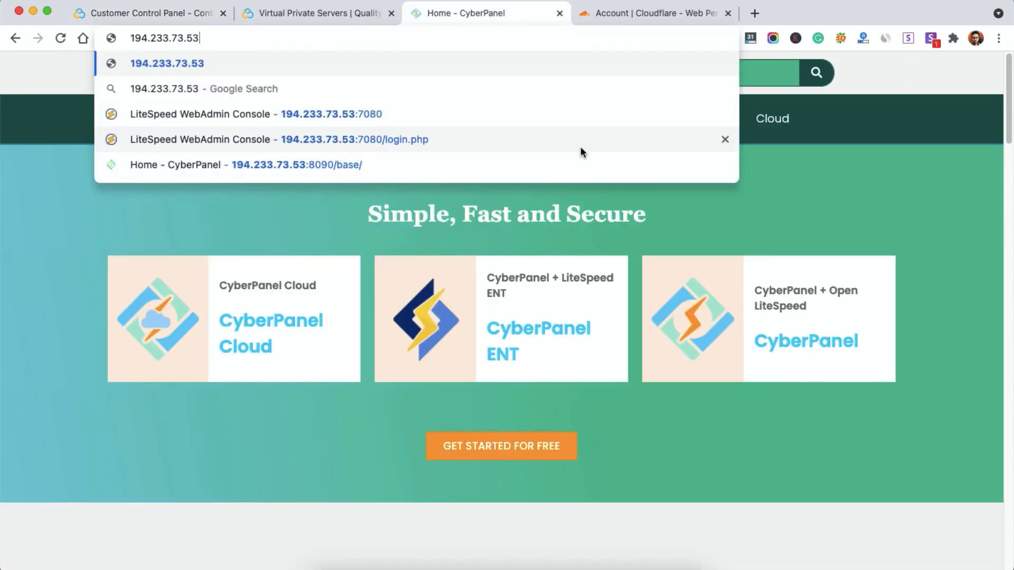
{"action": "type", "text": ":8090"}
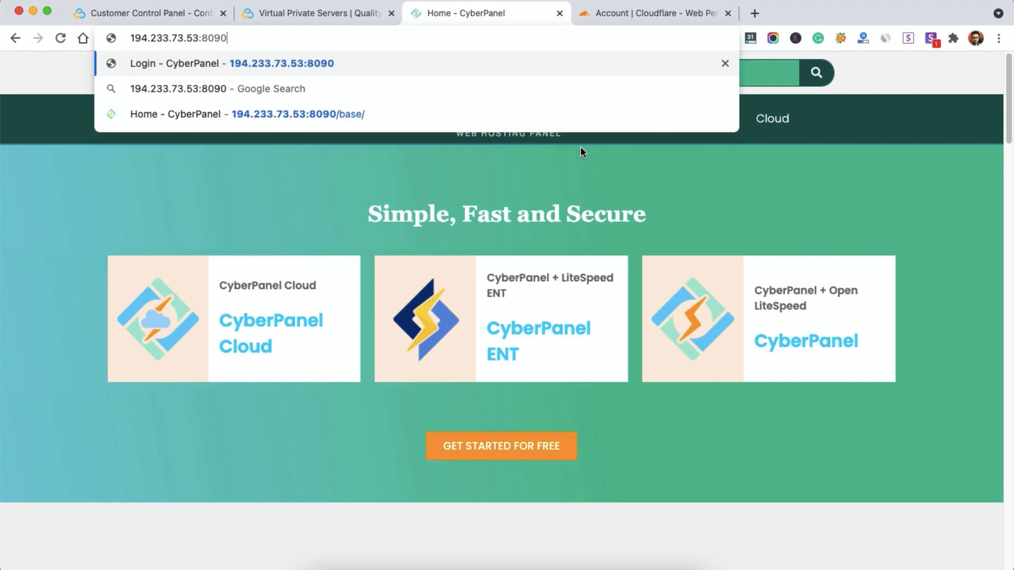
{"action": "key", "text": "Return"}
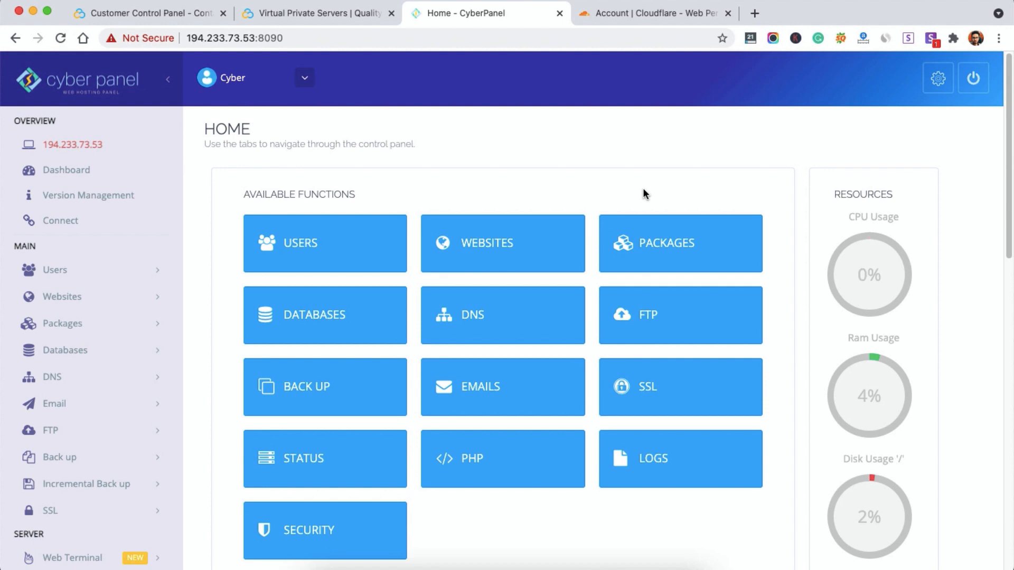
Step: Go to Websites > Create Website in the CyberPanel sidebar
{"action": "scroll", "coordinate": [643, 190], "scroll_direction": "down", "scroll_amount": 1}
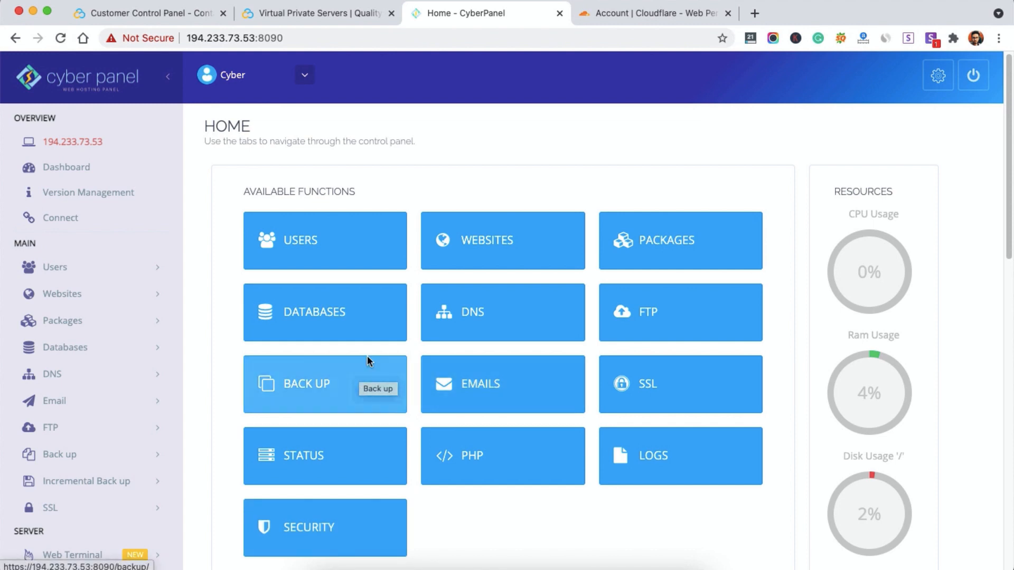
{"action": "left_click", "coordinate": [55, 298]}
{"action": "left_click", "coordinate": [66, 325]}
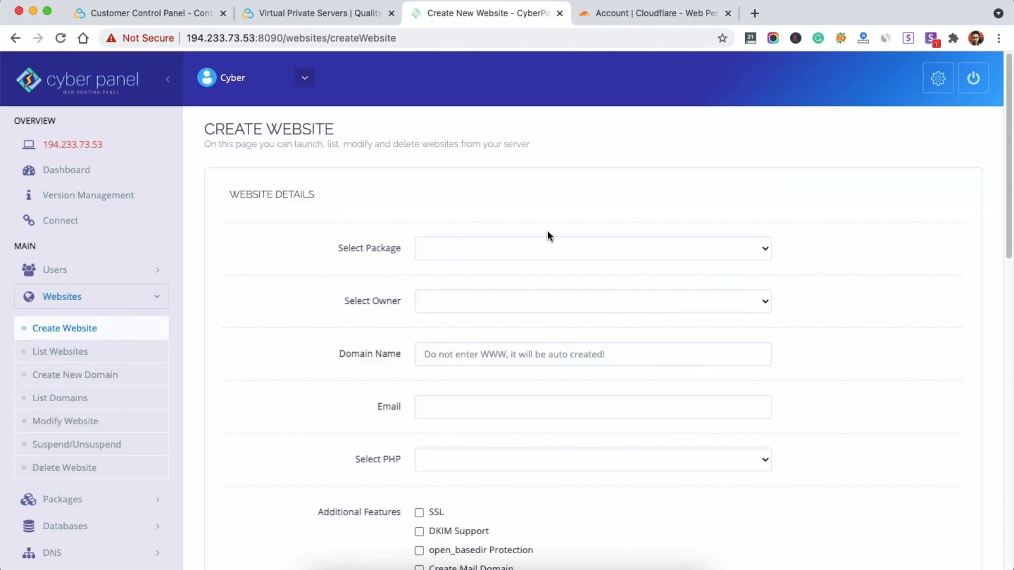
Step: Choose the Default package and admin owner, and enter domain bstle.co with a contact e-mail
{"action": "left_click", "coordinate": [458, 256]}
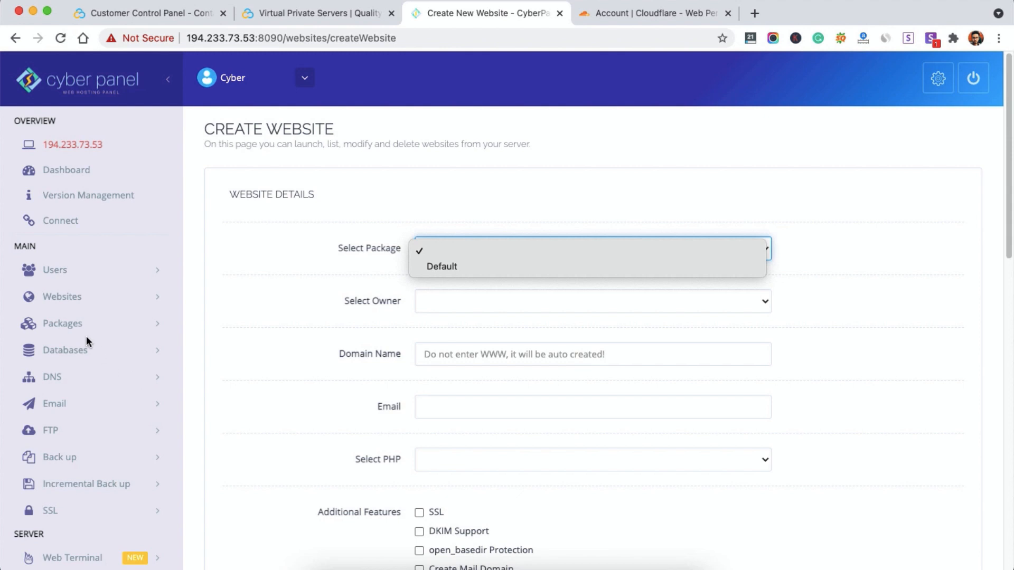
{"action": "left_click", "coordinate": [451, 265]}
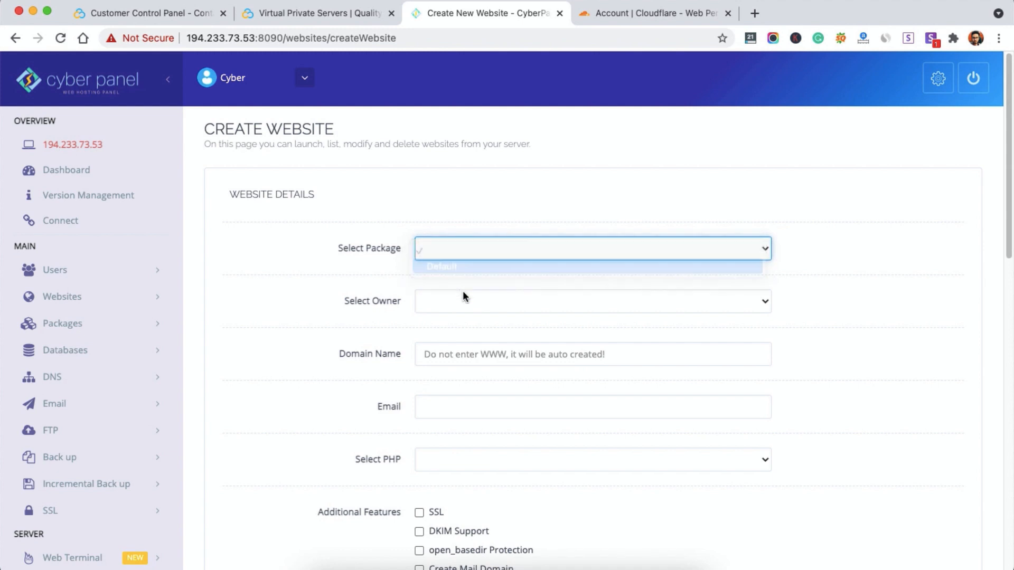
{"action": "left_click", "coordinate": [486, 309]}
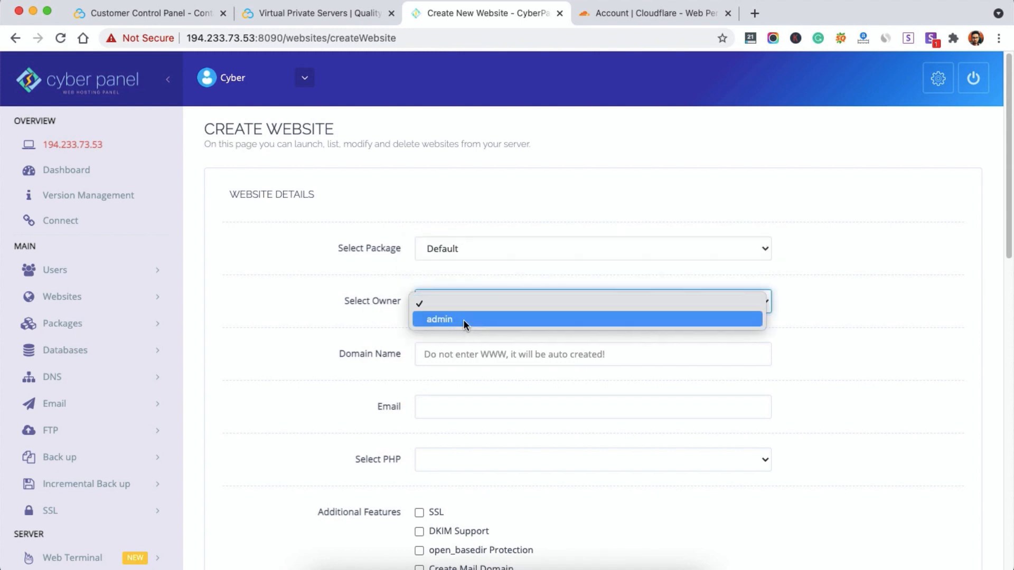
{"action": "left_click", "coordinate": [463, 319]}
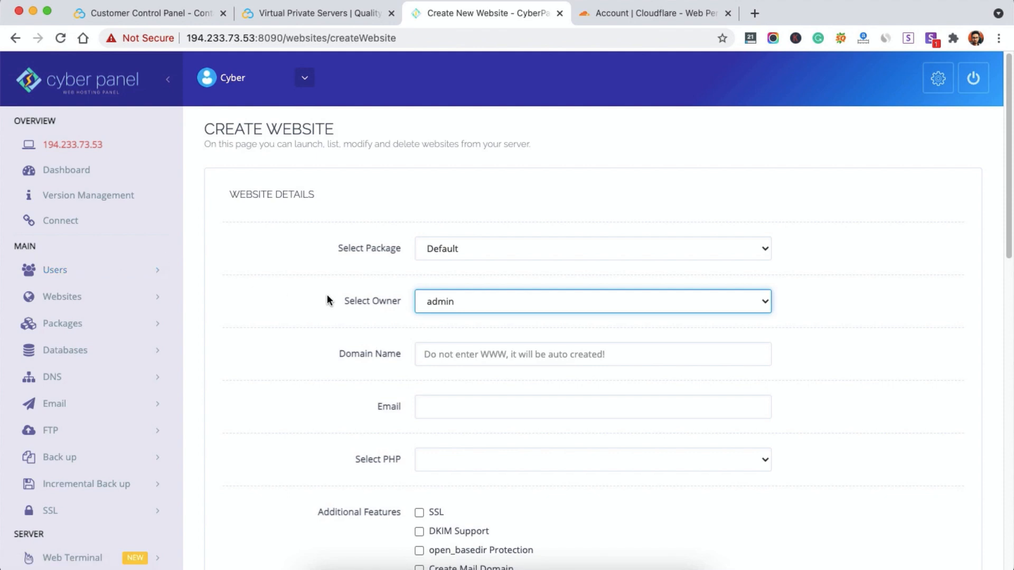
{"action": "left_click", "coordinate": [486, 356]}
{"action": "type", "text": "bstle.co"}
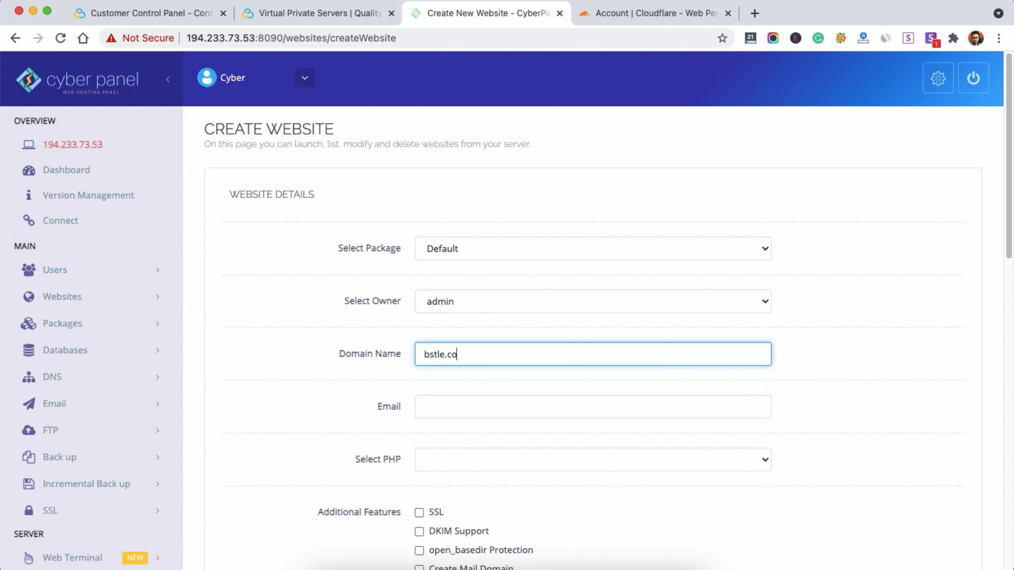
{"action": "left_click", "coordinate": [425, 407]}
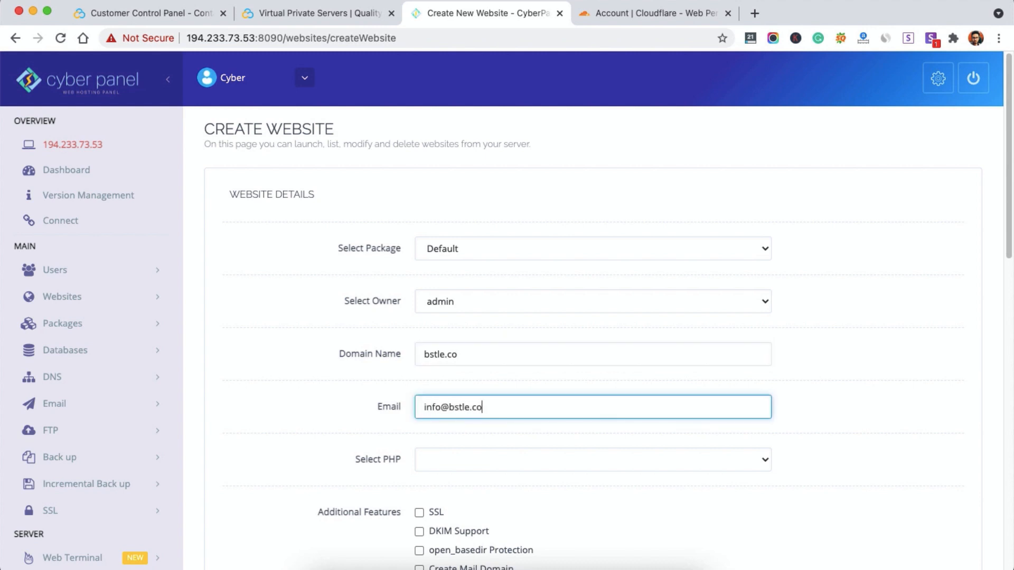
Step: Select PHP 7.4 and start creating the bstle.co website
{"action": "left_click", "coordinate": [593, 459]}
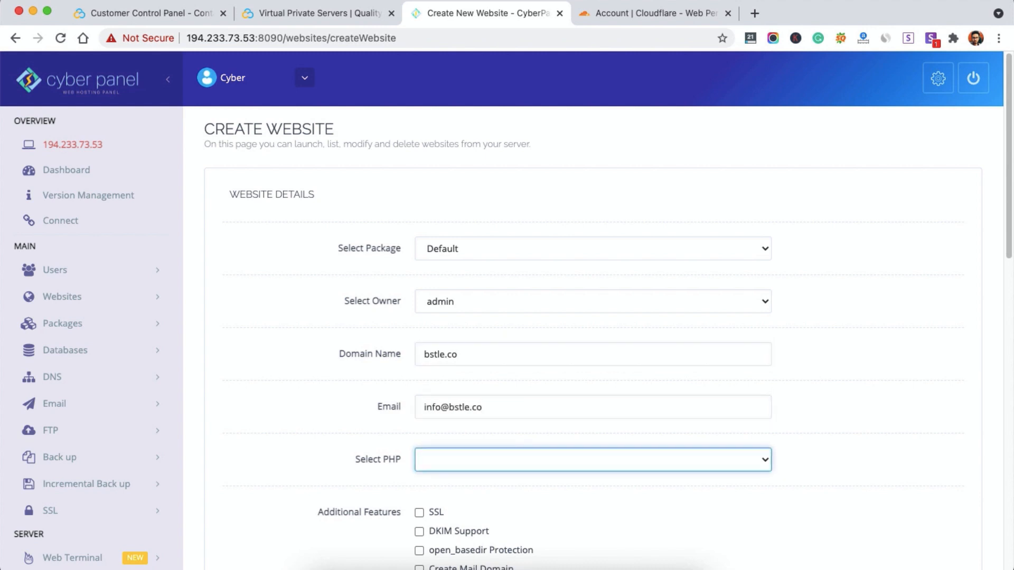
{"action": "left_click", "coordinate": [501, 462]}
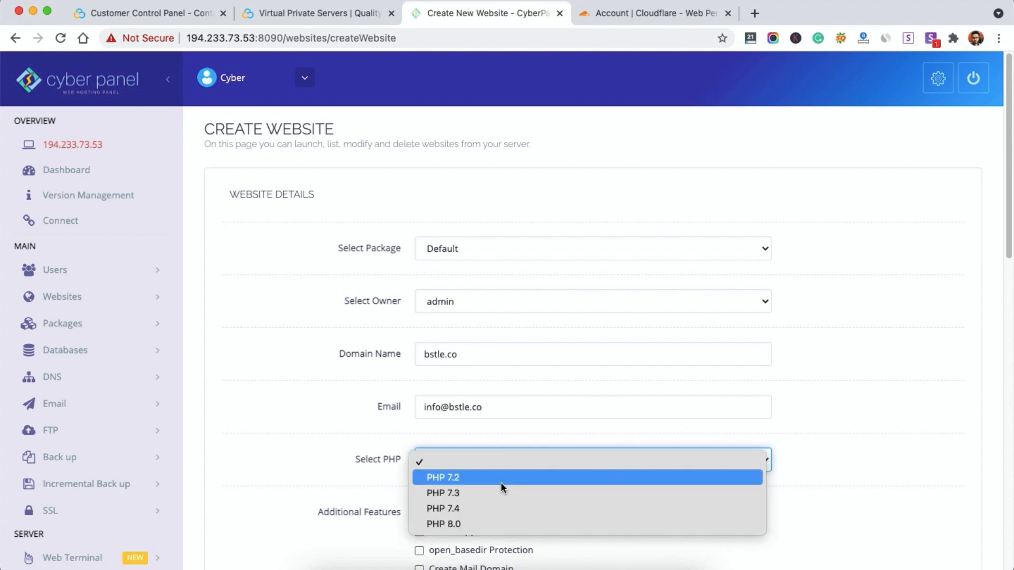
{"action": "left_click", "coordinate": [452, 509]}
{"action": "scroll", "coordinate": [393, 455], "scroll_direction": "down", "scroll_amount": 3}
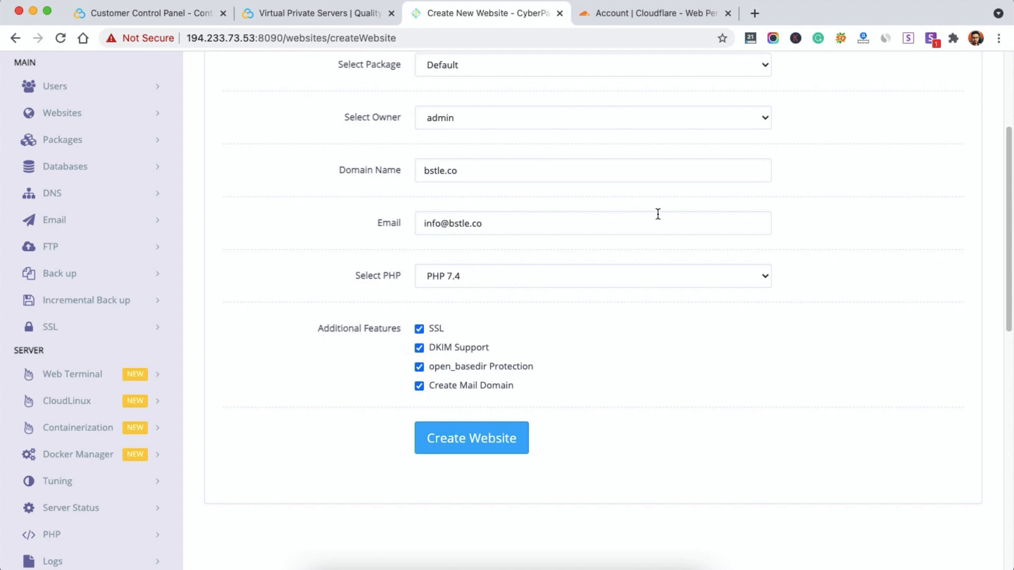
{"action": "scroll", "coordinate": [645, 200], "scroll_direction": "up", "scroll_amount": 2}
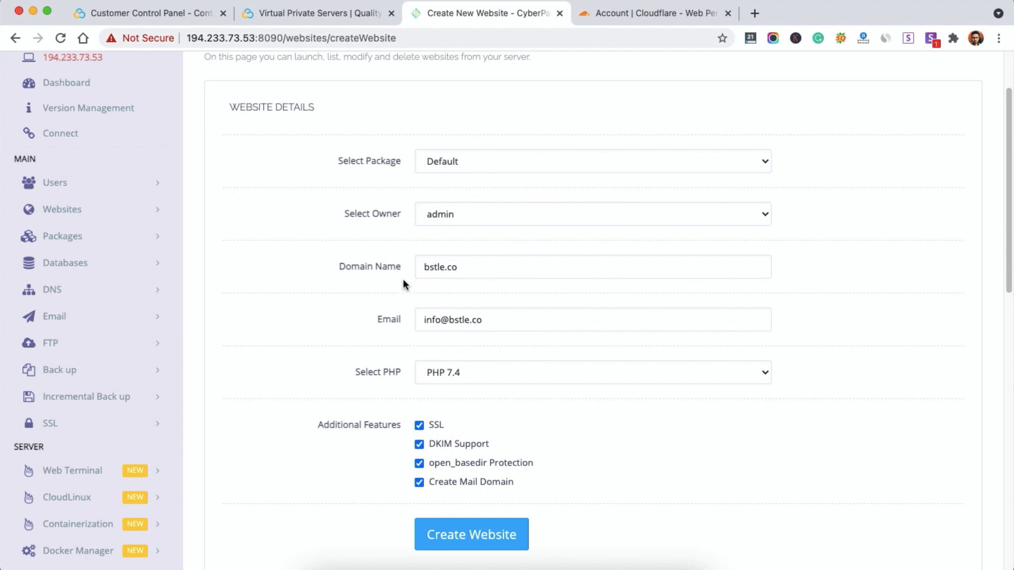
{"action": "scroll", "coordinate": [403, 279], "scroll_direction": "down", "scroll_amount": 1}
{"action": "left_click", "coordinate": [455, 479]}
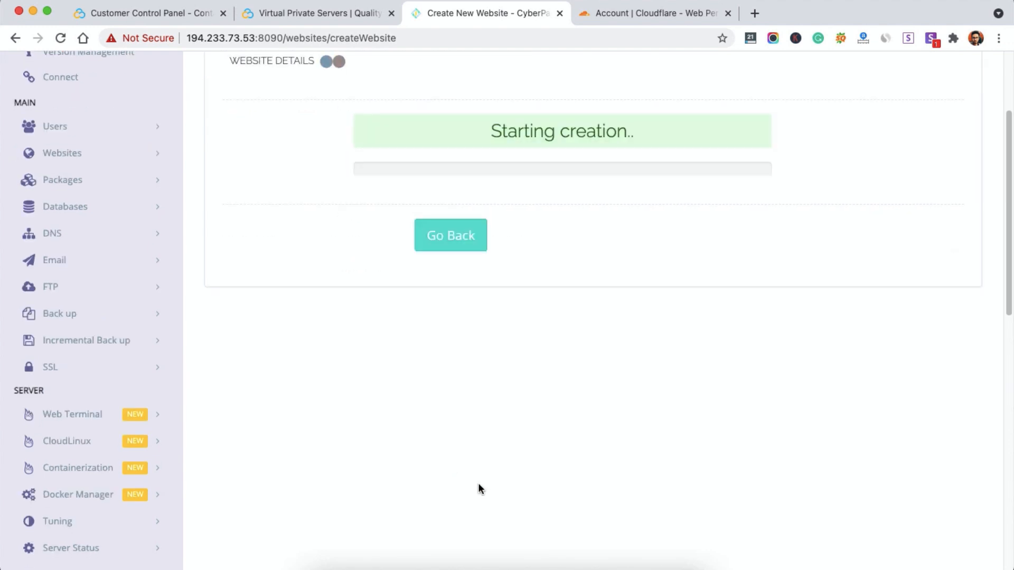
Step: Open the bstle.co A record for editing in Cloudflare's DNS records
{"action": "scroll", "coordinate": [372, 396], "scroll_direction": "up", "scroll_amount": 2}
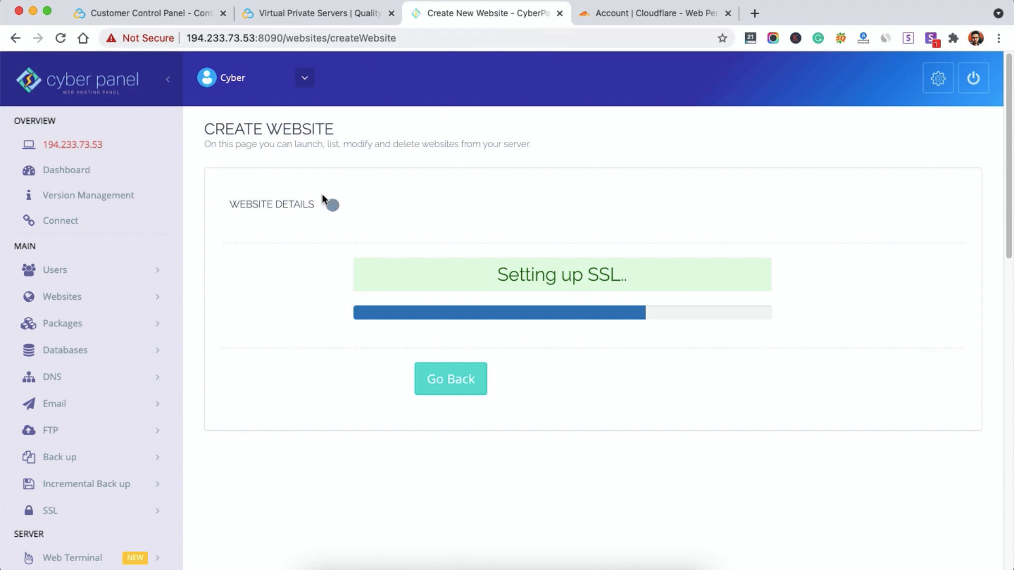
{"action": "left_click", "coordinate": [649, 20]}
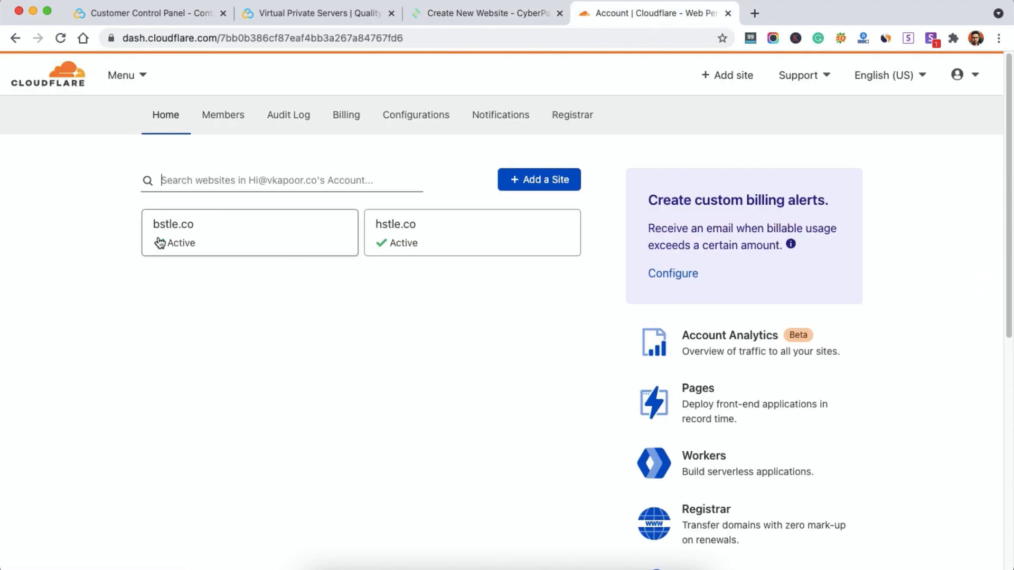
{"action": "left_click", "coordinate": [212, 247]}
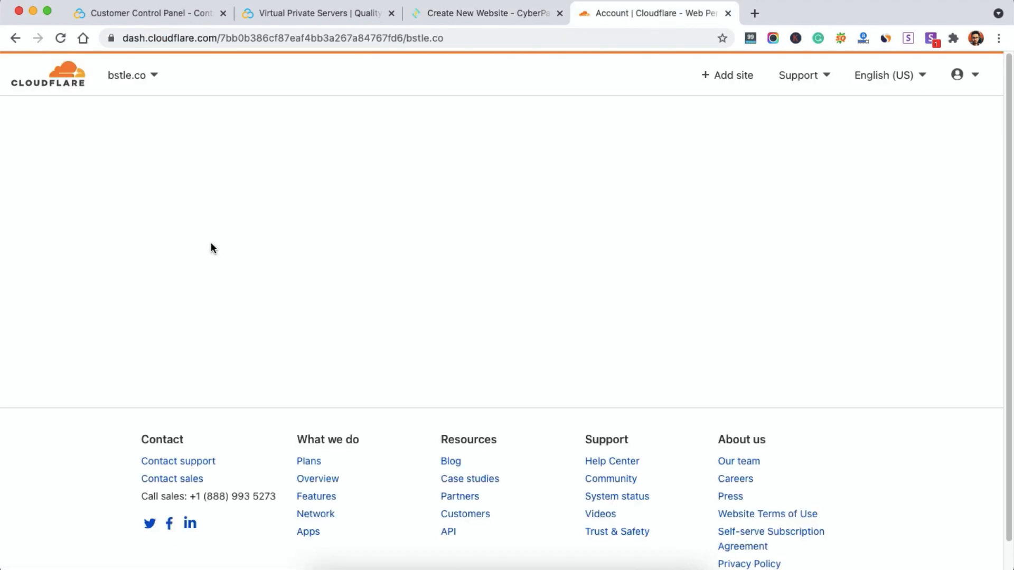
{"action": "left_click", "coordinate": [259, 126]}
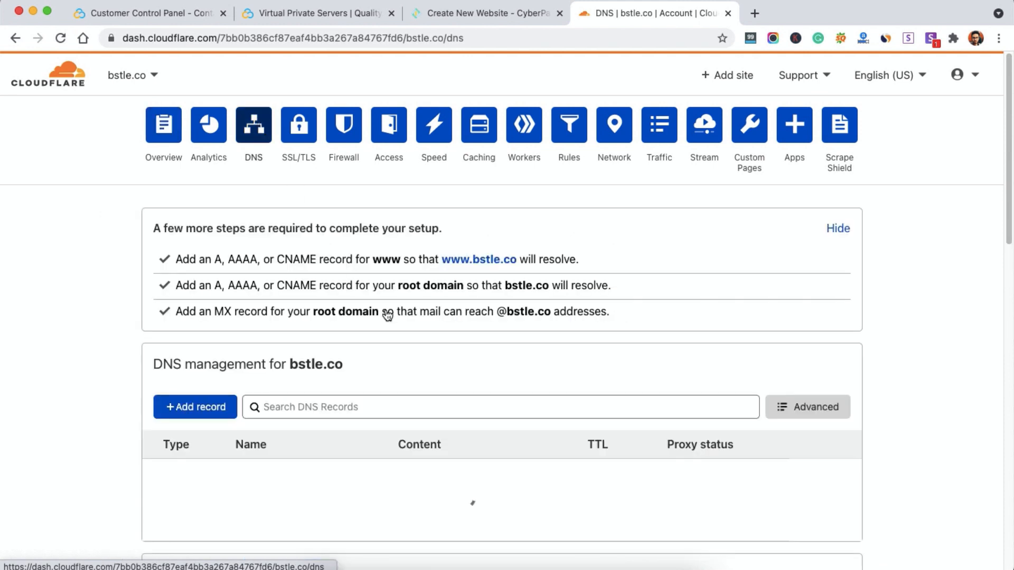
{"action": "scroll", "coordinate": [413, 347], "scroll_direction": "down", "scroll_amount": 5}
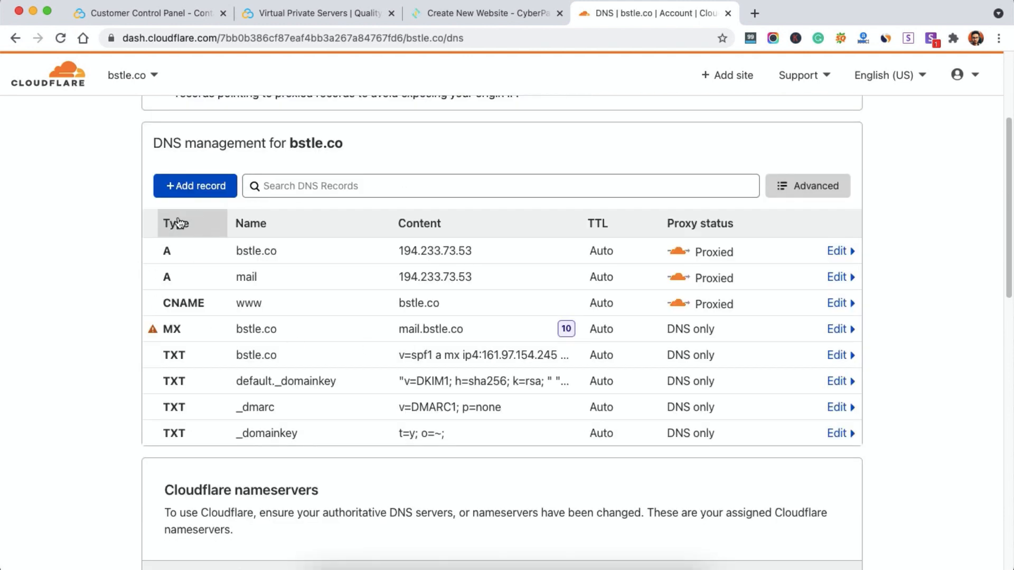
{"action": "left_click", "coordinate": [457, 256]}
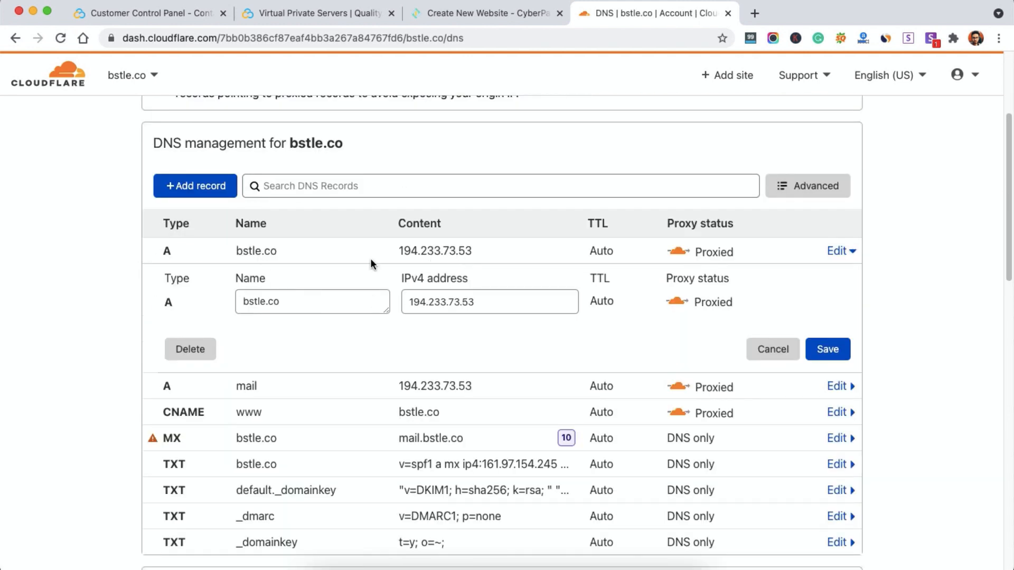
Step: Keep checking CyberPanel's progress until bstle.co reports Successfully Installed
{"action": "left_click", "coordinate": [278, 10]}
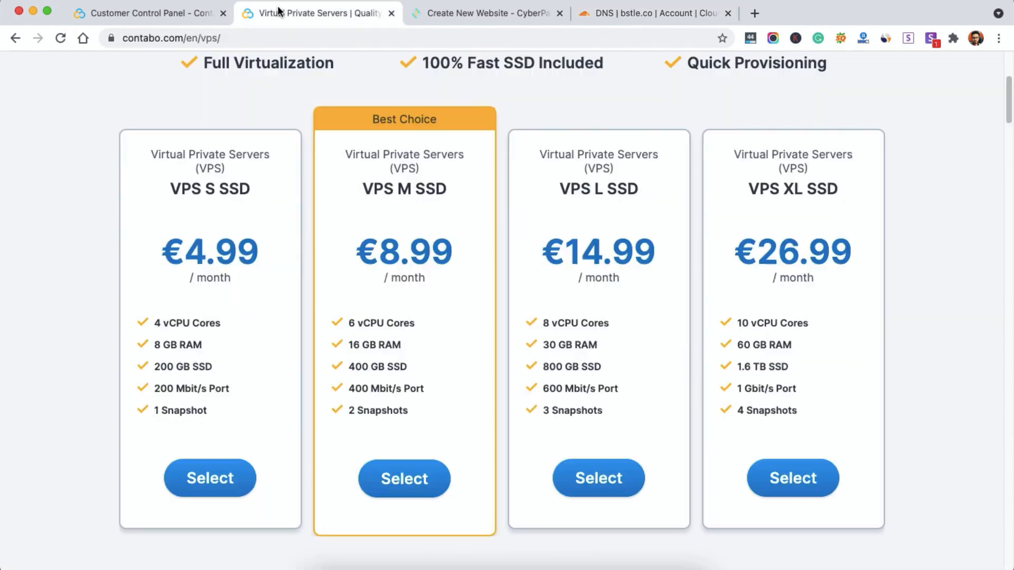
{"action": "left_click", "coordinate": [457, 13]}
{"action": "left_click", "coordinate": [639, 12]}
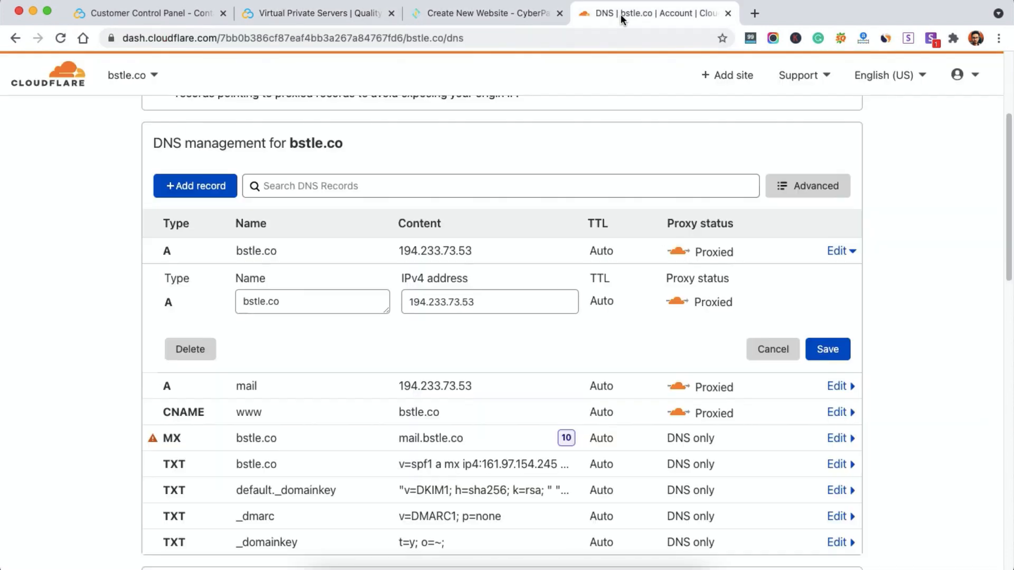
{"action": "left_click", "coordinate": [442, 11]}
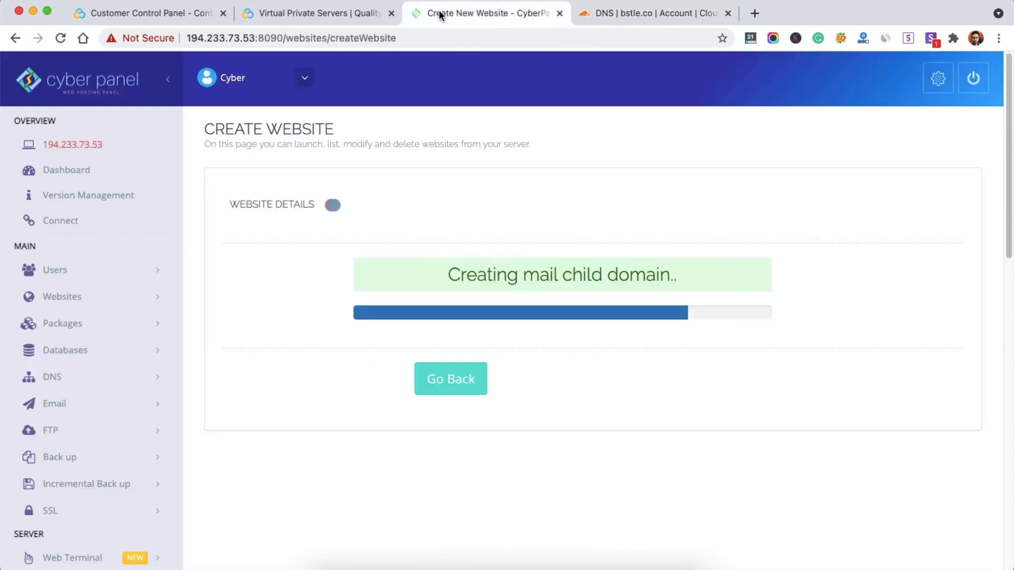
{"action": "left_click", "coordinate": [676, 14]}
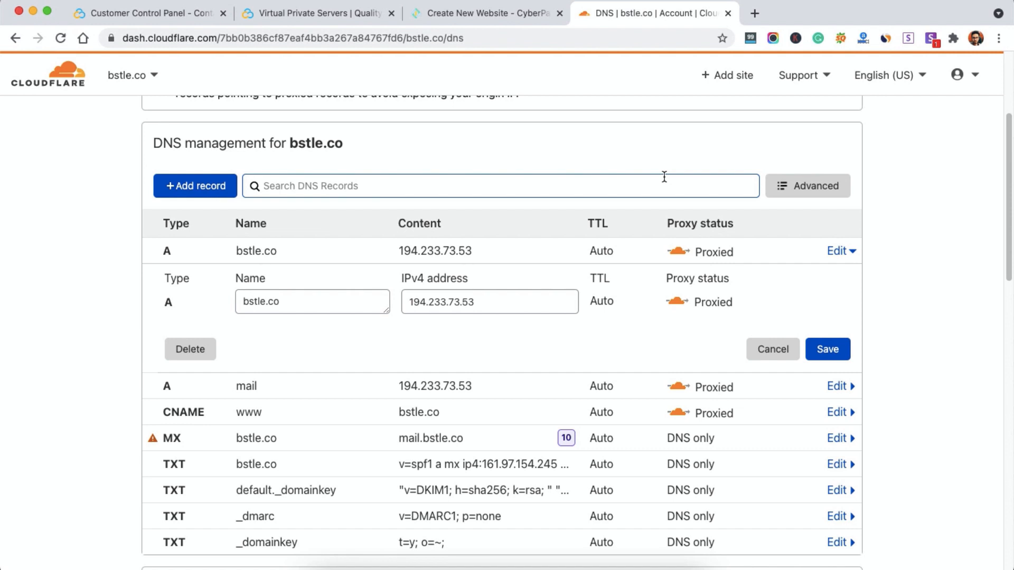
{"action": "left_click", "coordinate": [501, 16]}
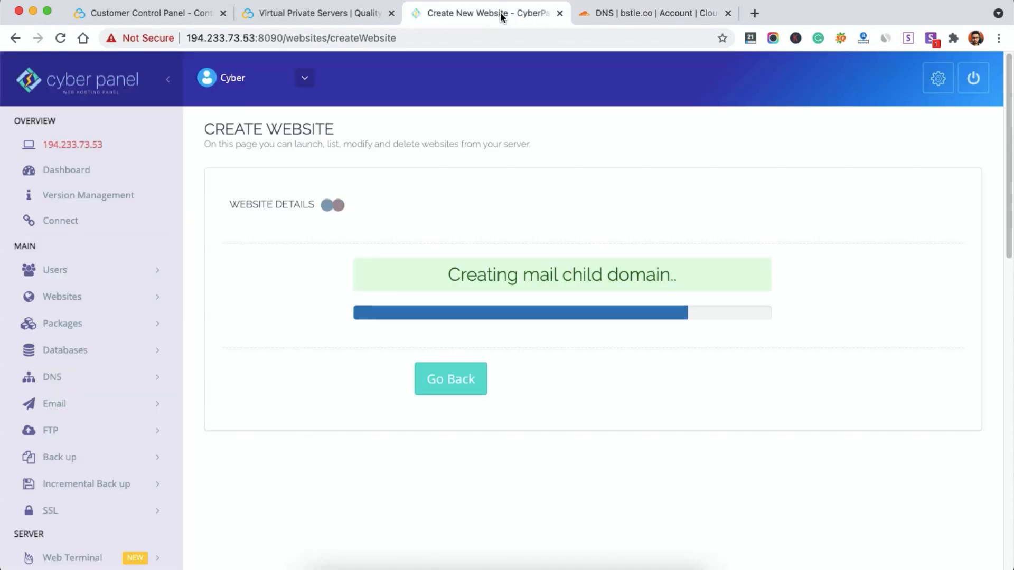
{"action": "left_click", "coordinate": [607, 15]}
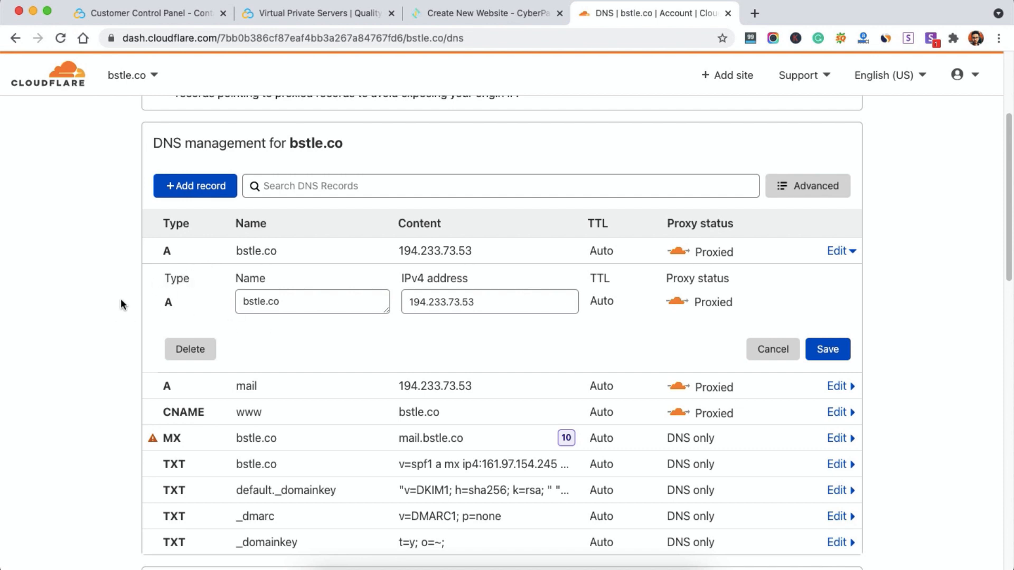
{"action": "left_click", "coordinate": [474, 15]}
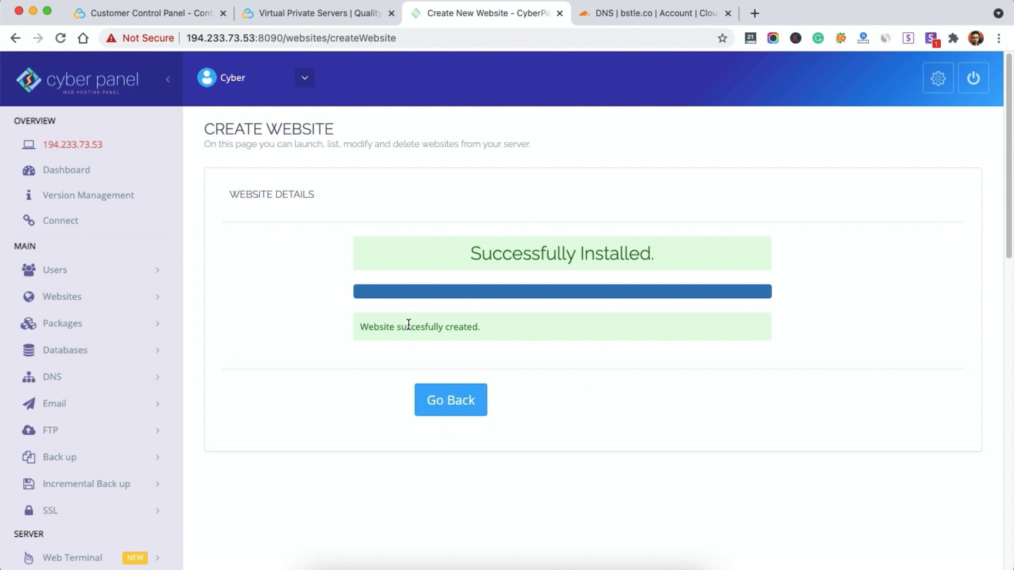
Step: Load bstle.co in a new tab and confirm the CyberPanel Installed page appears
{"action": "left_click", "coordinate": [642, 15]}
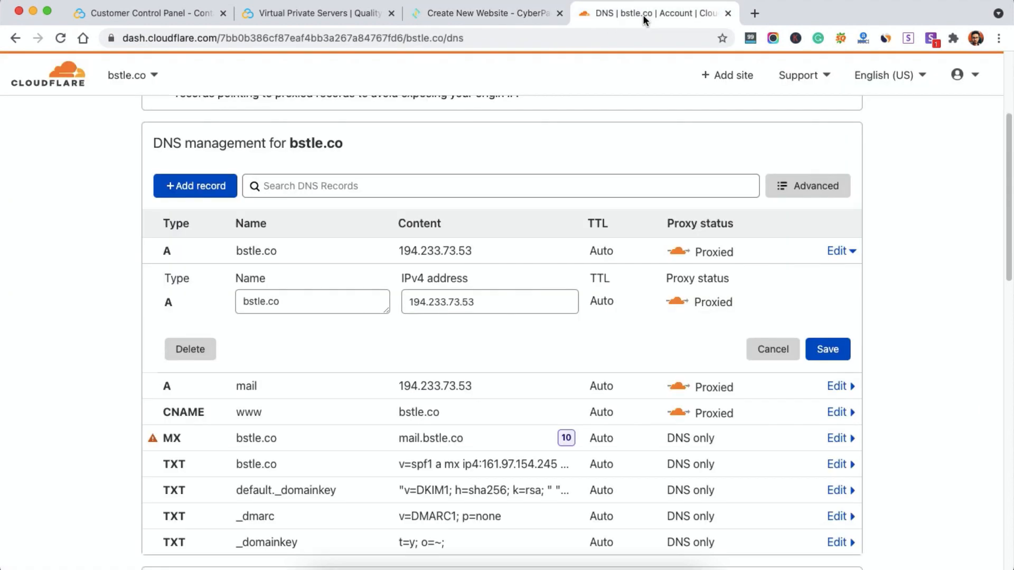
{"action": "left_click", "coordinate": [474, 14]}
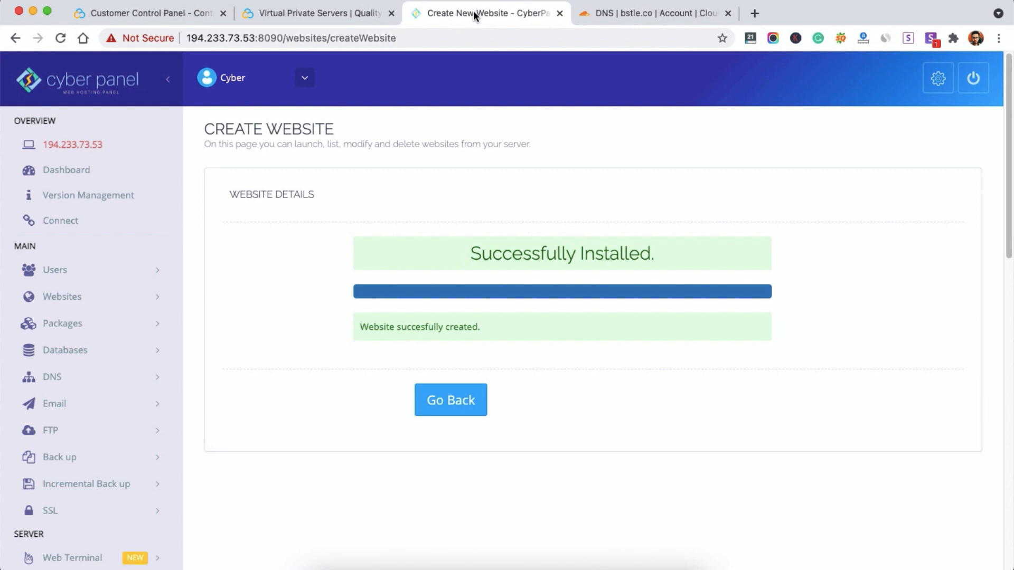
{"action": "left_click", "coordinate": [755, 13]}
{"action": "type", "text": "bstle.co"}
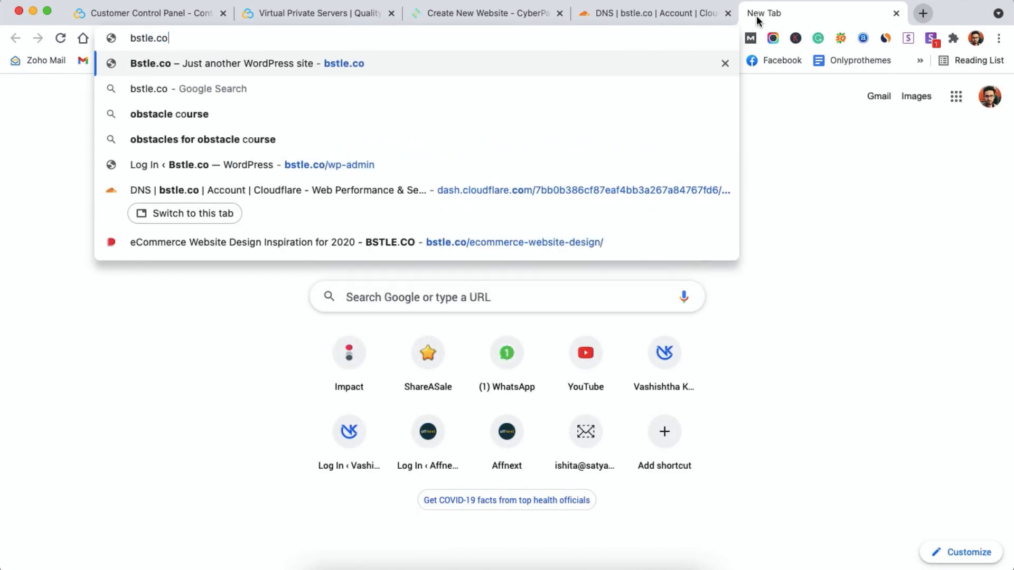
{"action": "key", "text": "Return"}
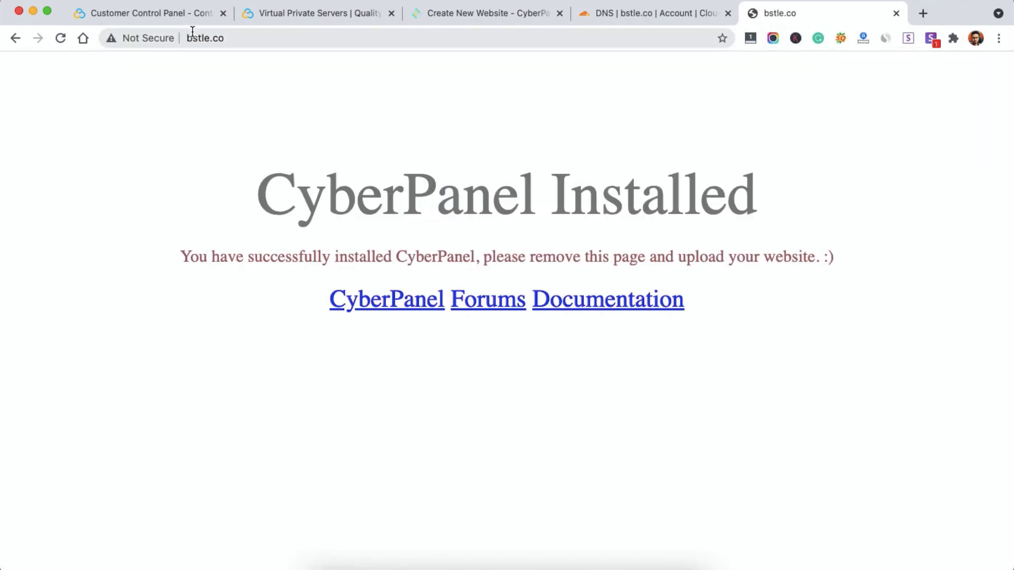
{"action": "left_click_drag", "start_coordinate": [252, 187], "coordinate": [794, 204]}
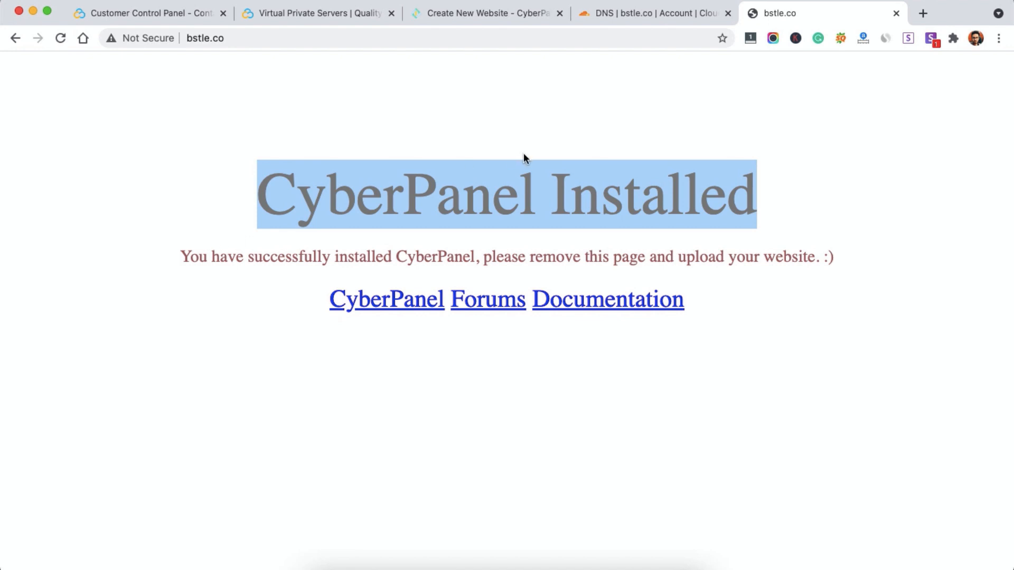
Step: Return to CyberPanel and expand the Websites menu in the sidebar
{"action": "left_click", "coordinate": [478, 13]}
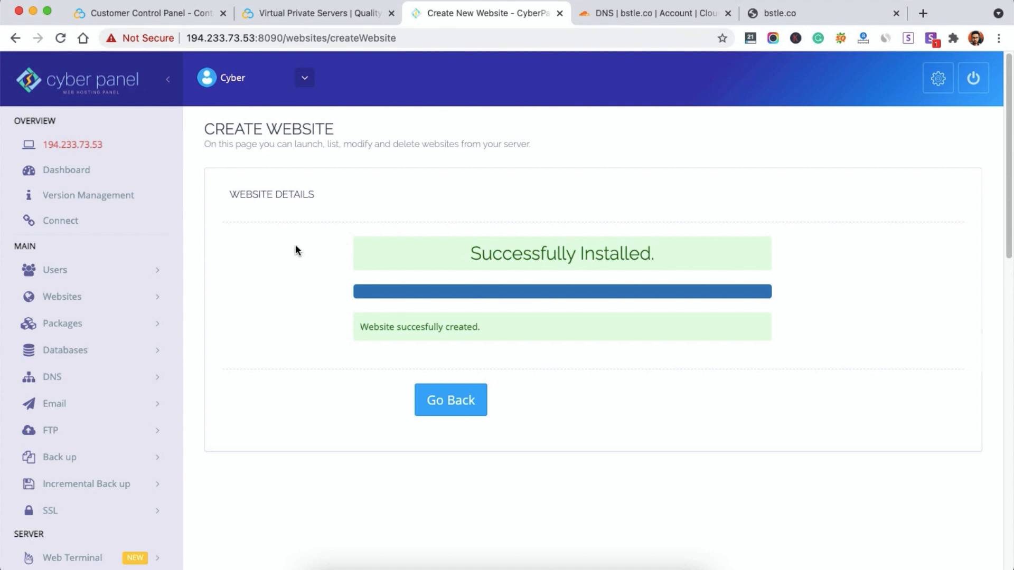
{"action": "left_click", "coordinate": [137, 297]}
{"action": "left_click", "coordinate": [139, 298]}
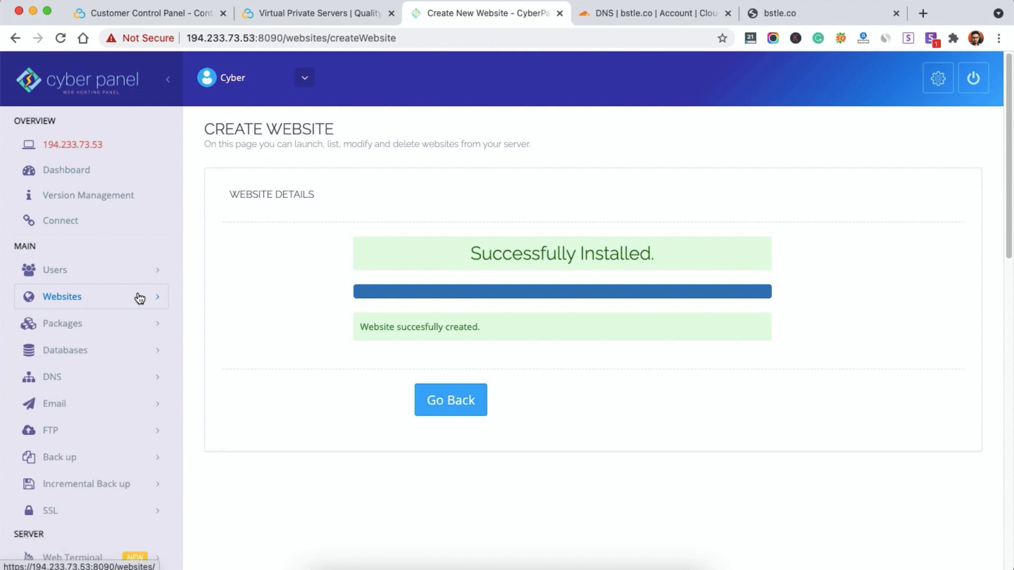
{"action": "left_click", "coordinate": [140, 298]}
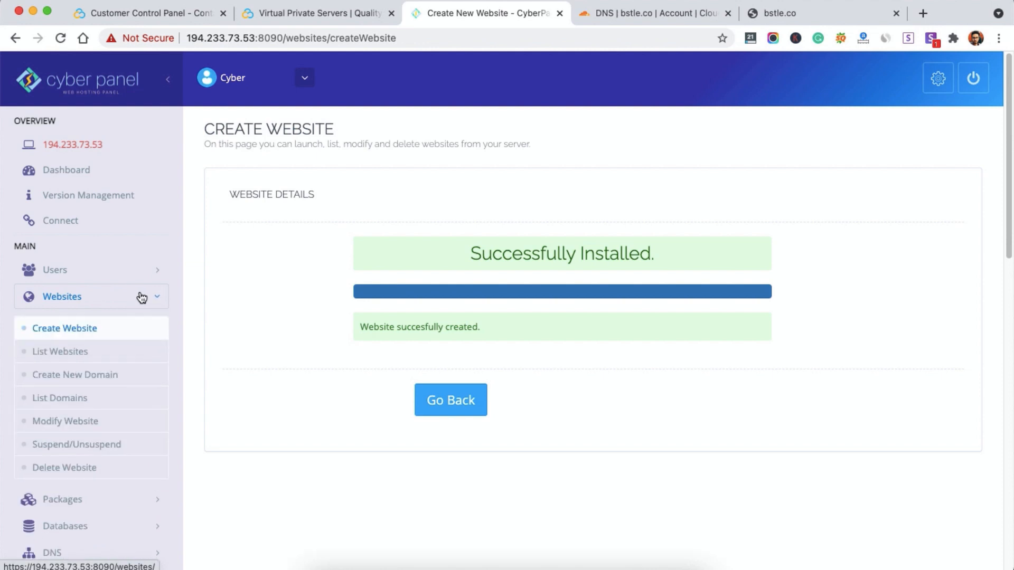
Step: Start a new website with the Default package, admin owner, domain hstle.co and a contact e-mail
{"action": "left_click", "coordinate": [52, 336]}
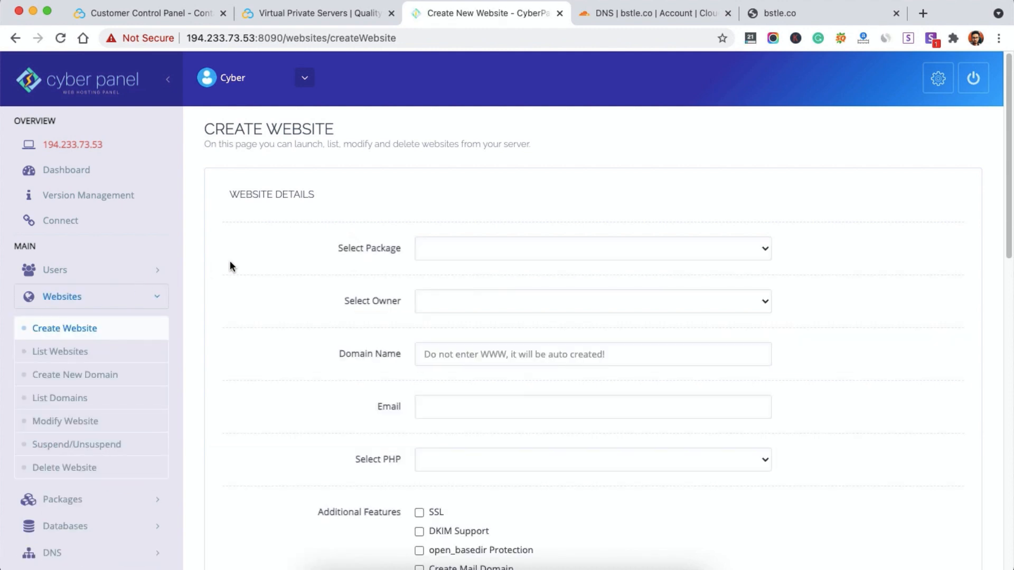
{"action": "left_click", "coordinate": [477, 249]}
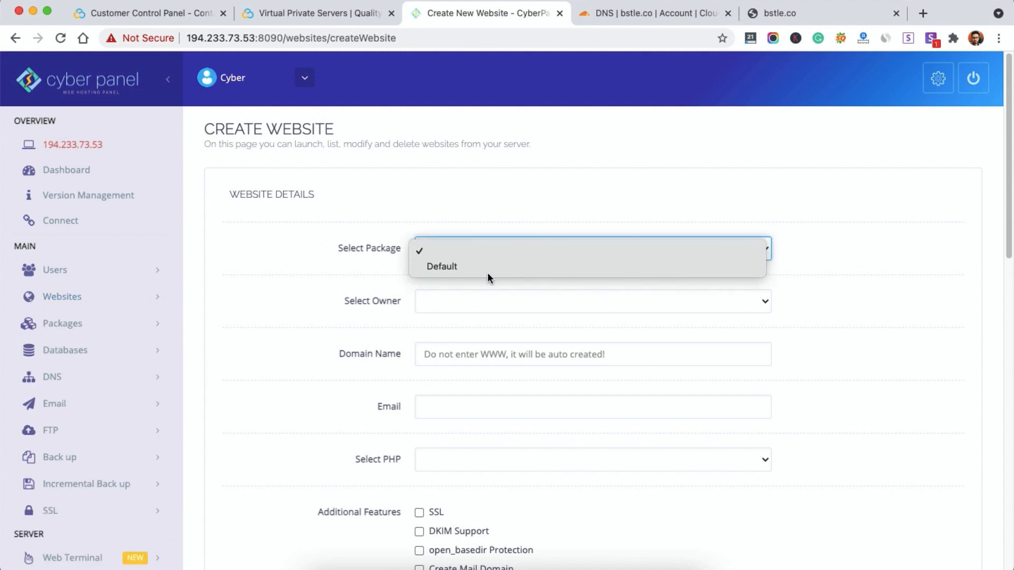
{"action": "left_click", "coordinate": [486, 271]}
{"action": "left_click", "coordinate": [480, 300]}
{"action": "left_click", "coordinate": [452, 322]}
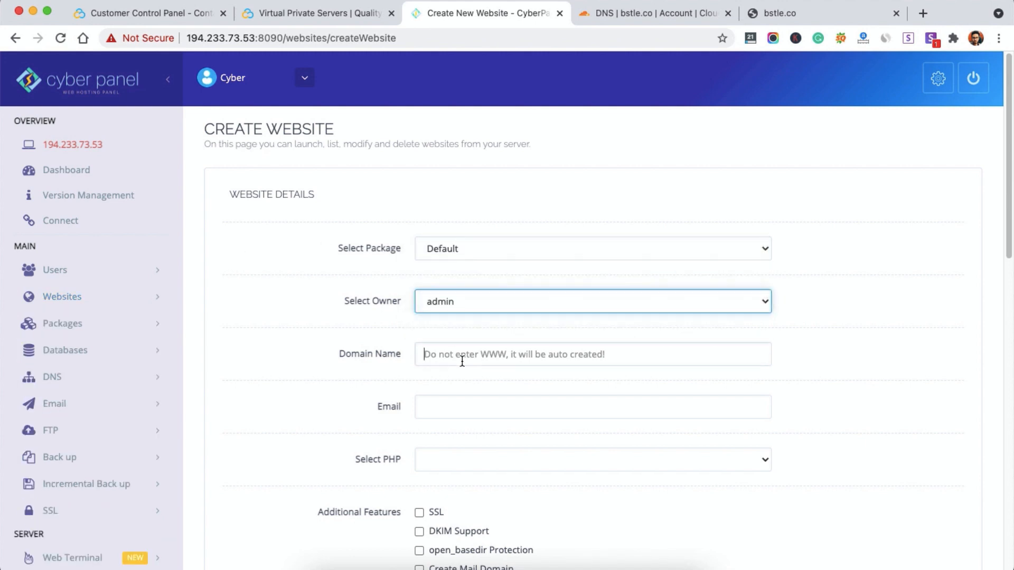
{"action": "left_click", "coordinate": [459, 355]}
{"action": "type", "text": "hstle.co"}
{"action": "key", "text": "Tab"}
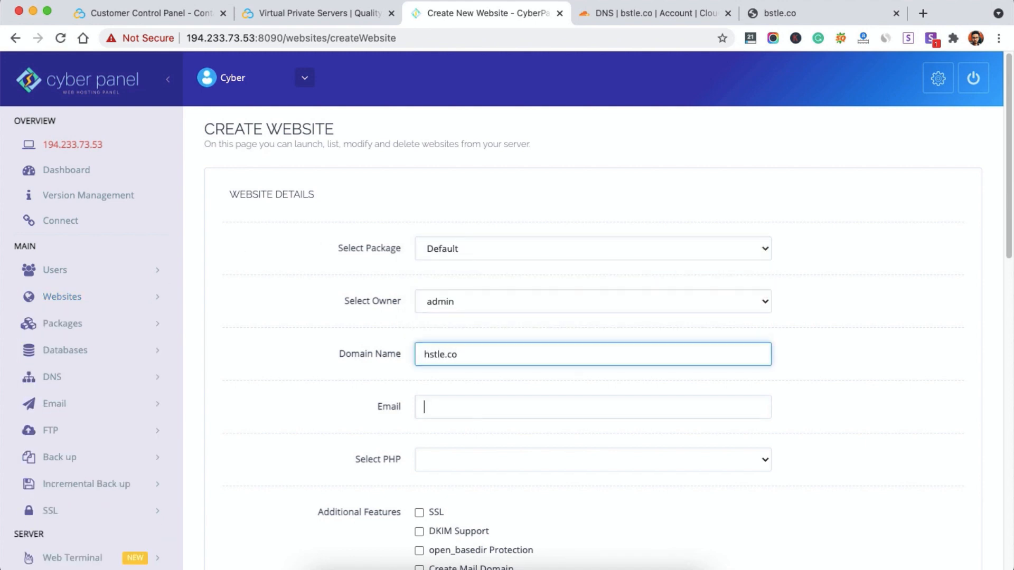
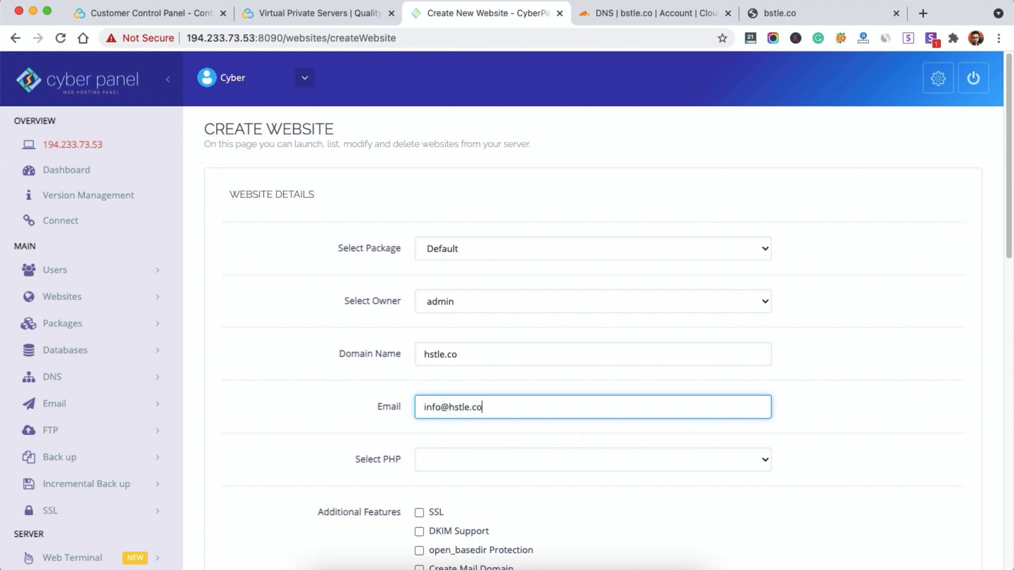
{"action": "key", "text": "Tab"}
Step: Choose PHP 7.4, then highlight the hstle.co domain and the server IP 194.233.73.53
{"action": "left_click", "coordinate": [494, 455]}
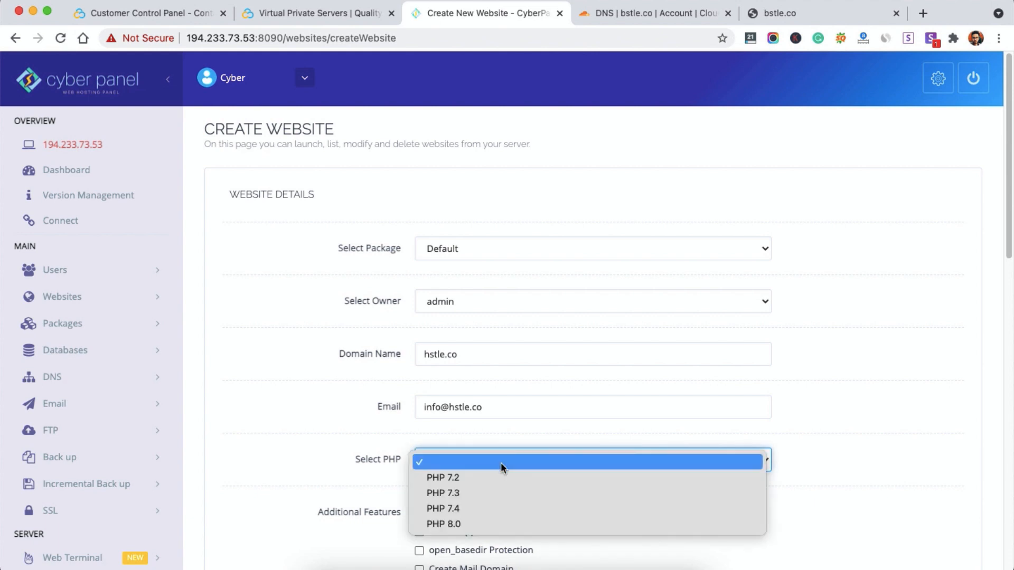
{"action": "left_click", "coordinate": [492, 508]}
{"action": "scroll", "coordinate": [425, 392], "scroll_direction": "down", "scroll_amount": 5}
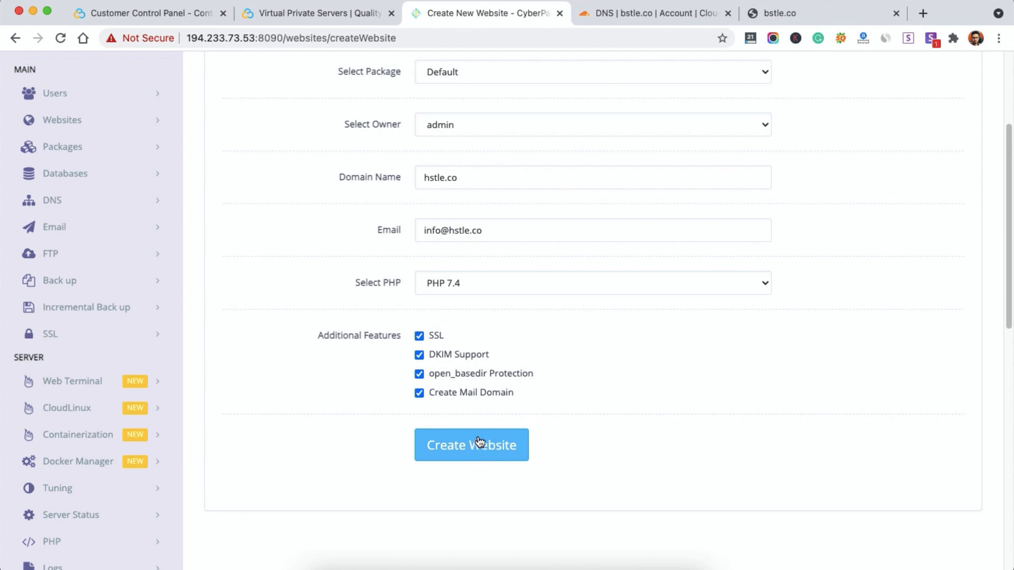
{"action": "scroll", "coordinate": [412, 248], "scroll_direction": "up", "scroll_amount": 1}
{"action": "left_click_drag", "start_coordinate": [469, 199], "coordinate": [403, 190]}
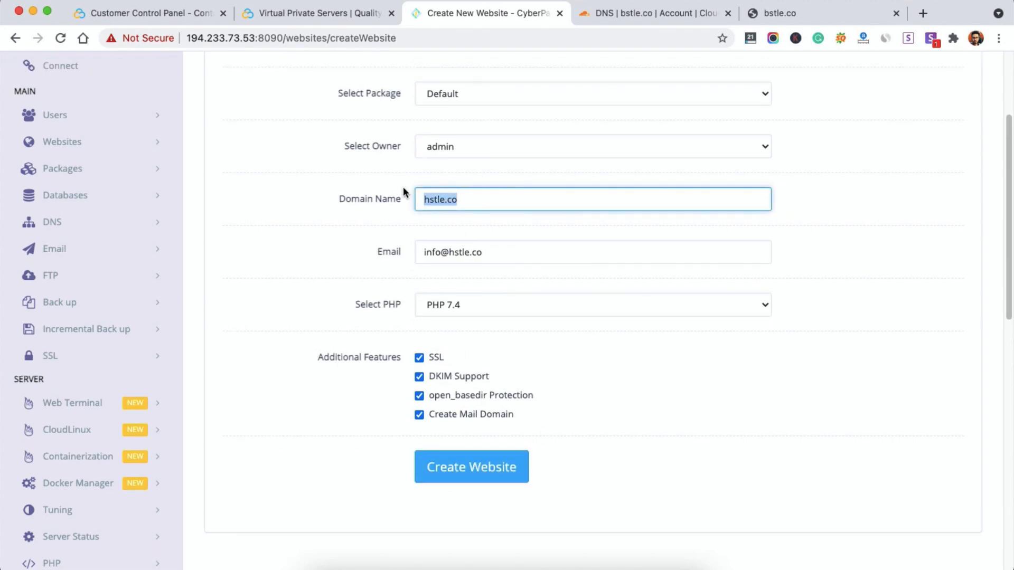
{"action": "left_click", "coordinate": [211, 38]}
{"action": "double_click", "coordinate": [253, 38]}
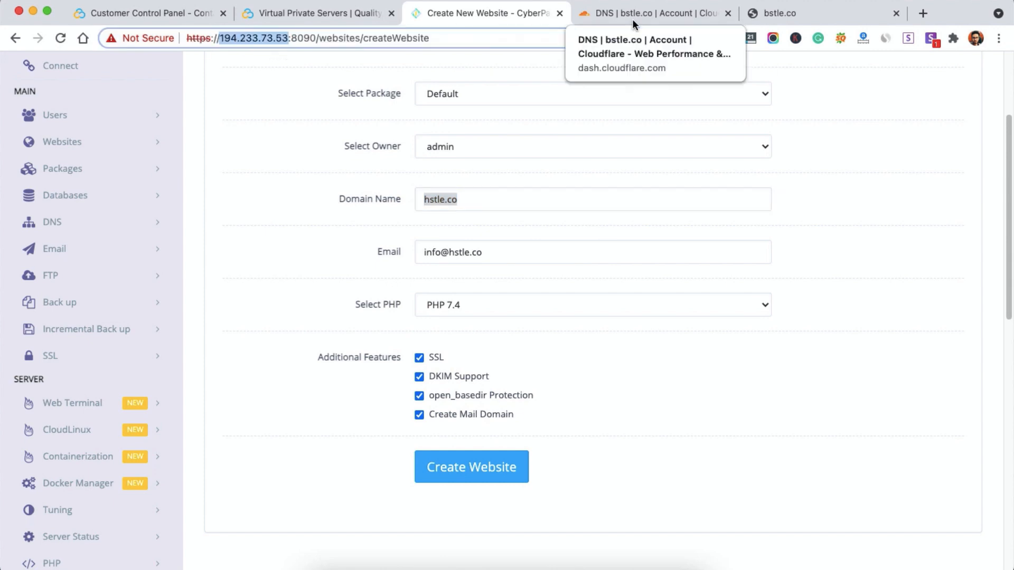
Step: Switch Cloudflare's dashboard from bstle.co to hstle.co to view its DNS A record
{"action": "left_click", "coordinate": [651, 14]}
{"action": "scroll", "coordinate": [279, 221], "scroll_direction": "up", "scroll_amount": 4}
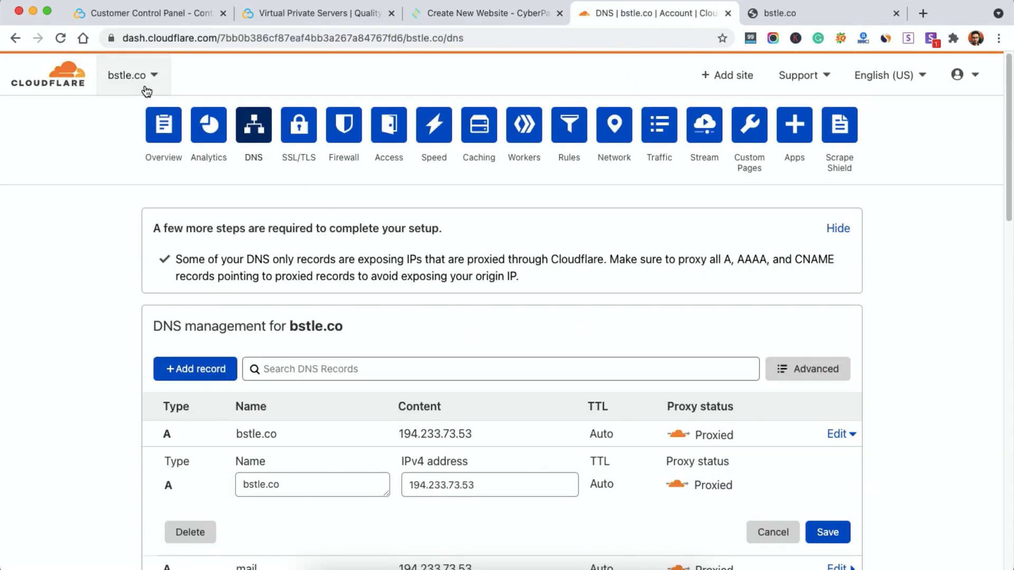
{"action": "left_click", "coordinate": [132, 75]}
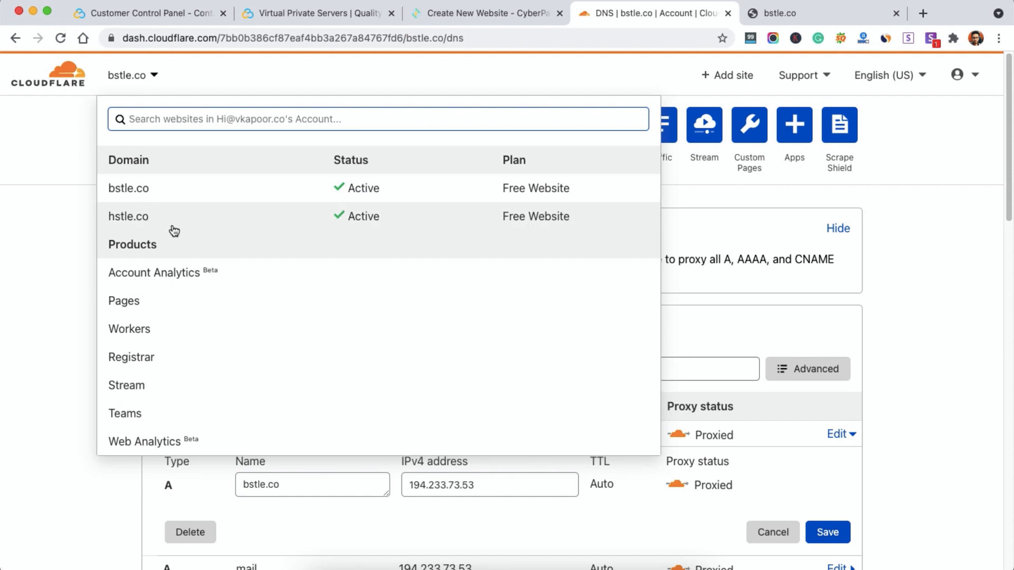
{"action": "left_click", "coordinate": [204, 226]}
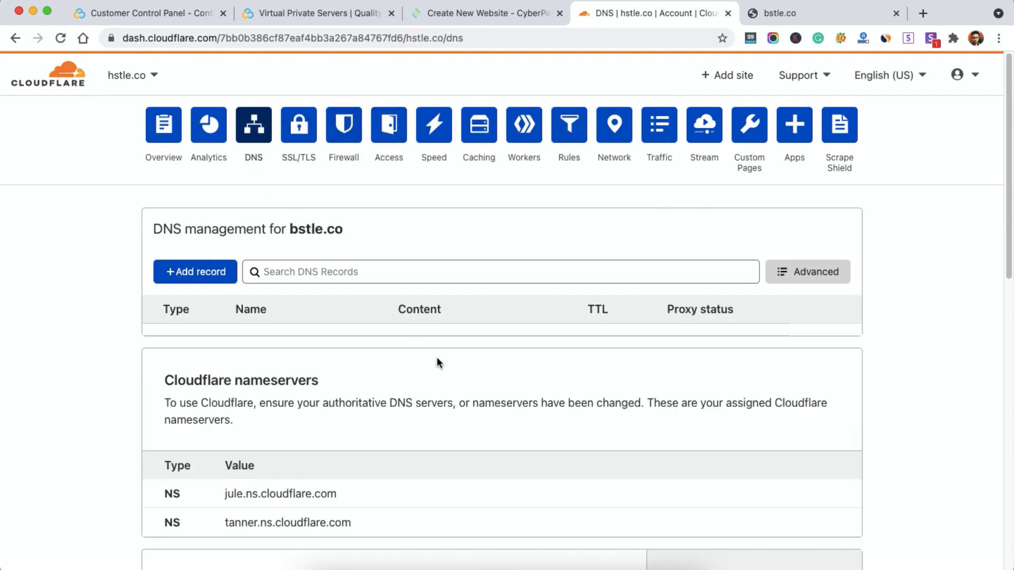
{"action": "scroll", "coordinate": [536, 368], "scroll_direction": "down", "scroll_amount": 1}
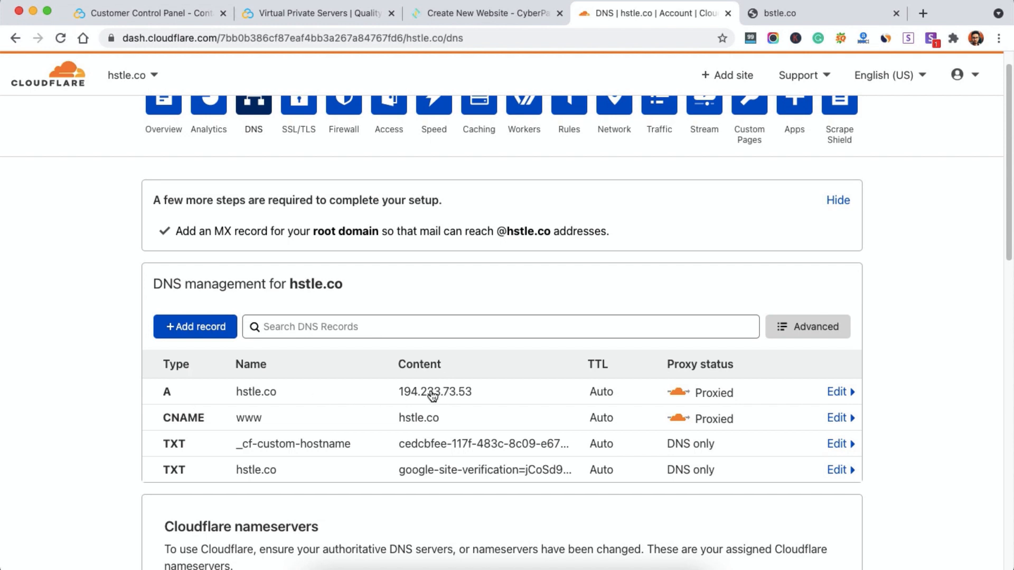
Step: Submit the hstle.co website form and wait for it to report Successfully Installed
{"action": "left_click", "coordinate": [452, 18]}
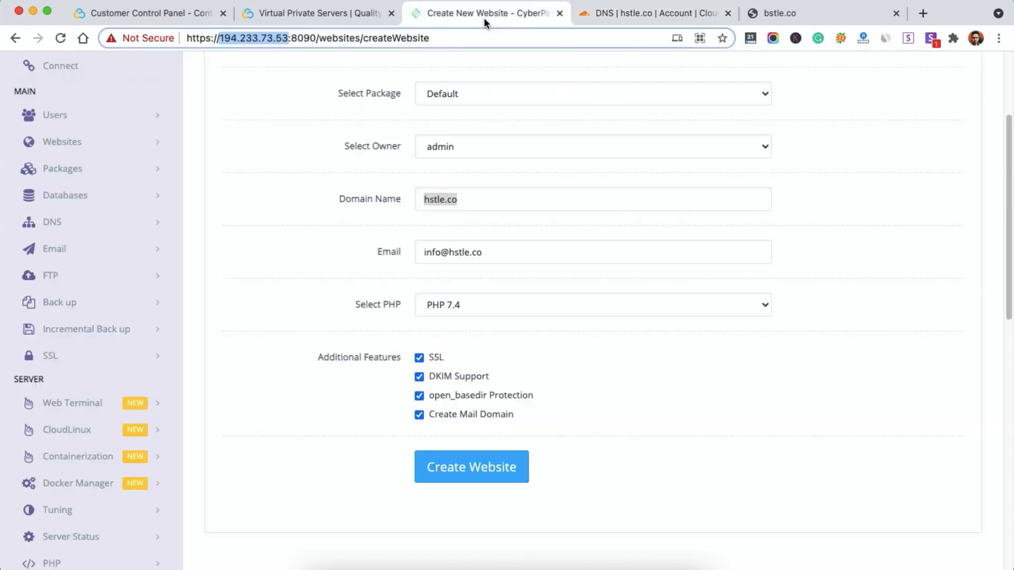
{"action": "left_click", "coordinate": [471, 467]}
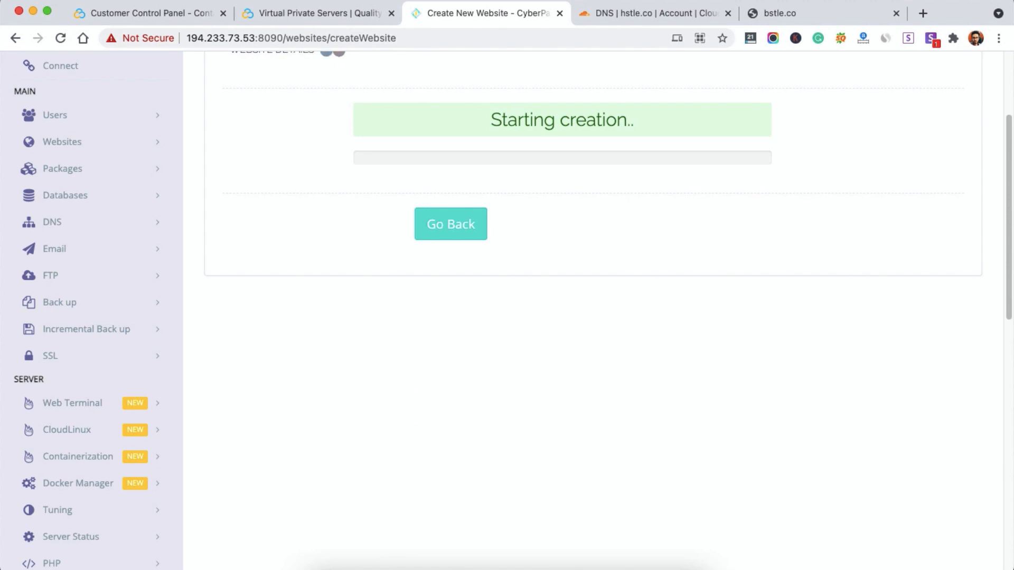
{"action": "scroll", "coordinate": [783, 509], "scroll_direction": "up", "scroll_amount": 3}
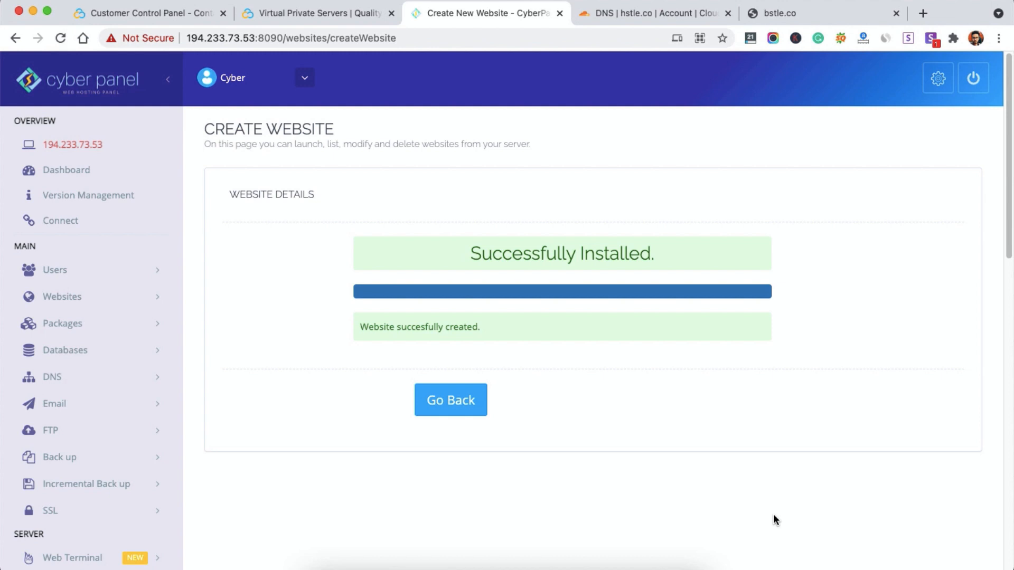
Step: Load hstle.co in a new Chrome tab to see its 'CyberPanel Installed' placeholder, then return to CyberPanel
{"action": "left_click", "coordinate": [790, 16]}
{"action": "left_click", "coordinate": [923, 13]}
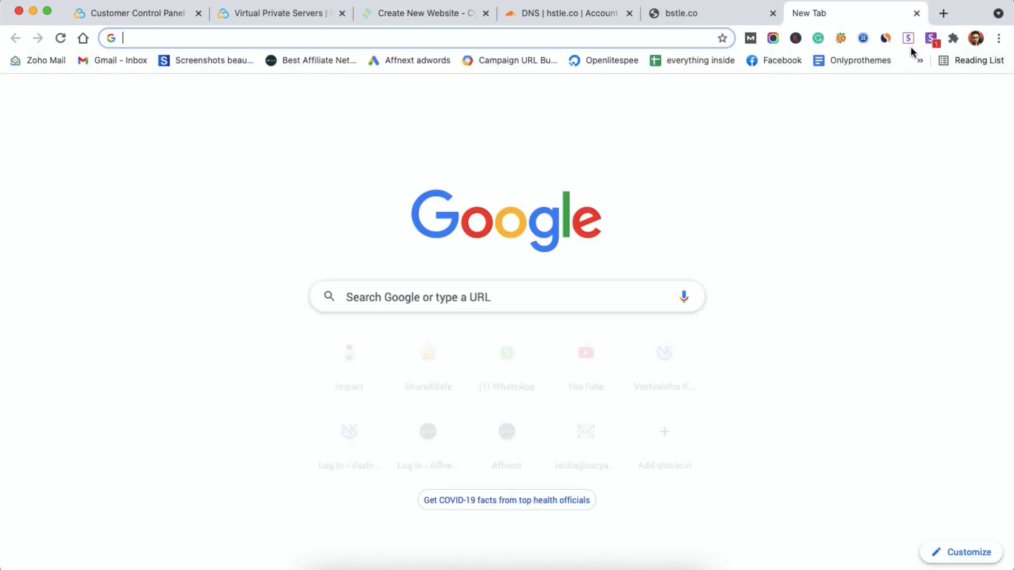
{"action": "type", "text": "hst"}
{"action": "key", "text": "Return"}
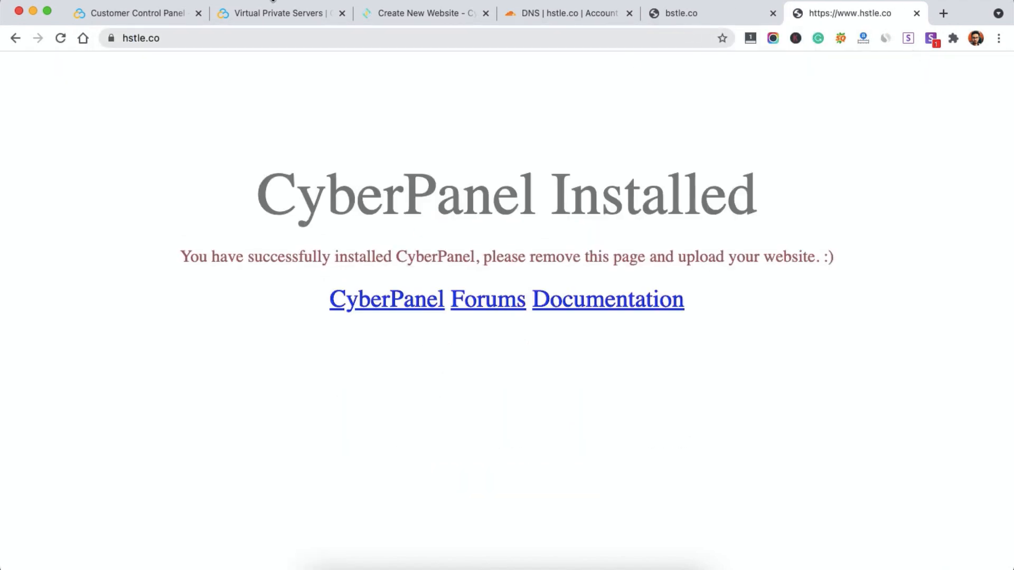
{"action": "left_click", "coordinate": [401, 13]}
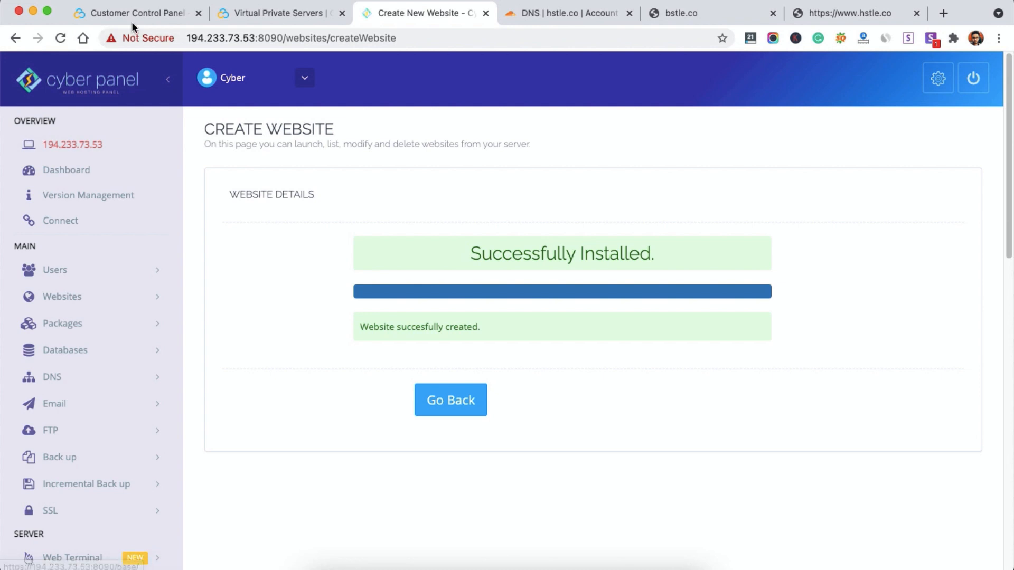
Step: List the hosted websites, showing bstle.co and hstle.co both Active on 194.233.73.53
{"action": "left_click", "coordinate": [61, 297]}
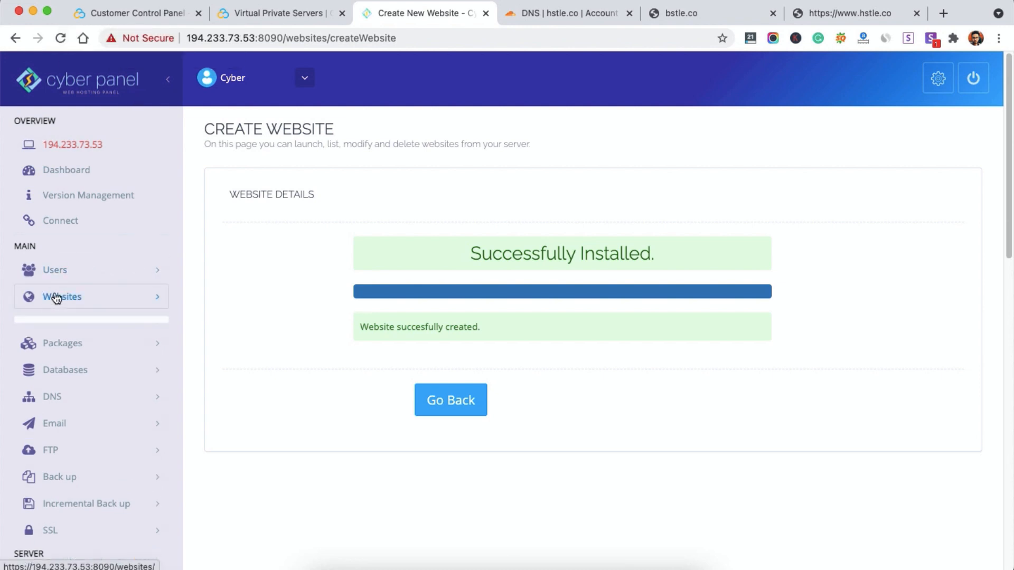
{"action": "scroll", "coordinate": [398, 220], "scroll_direction": "down", "scroll_amount": 3}
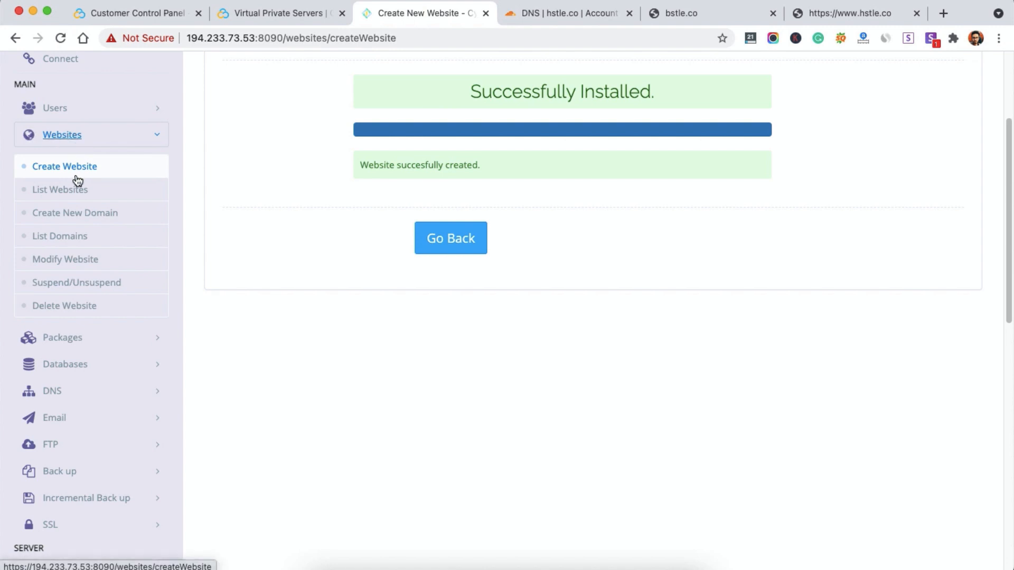
{"action": "left_click", "coordinate": [53, 193]}
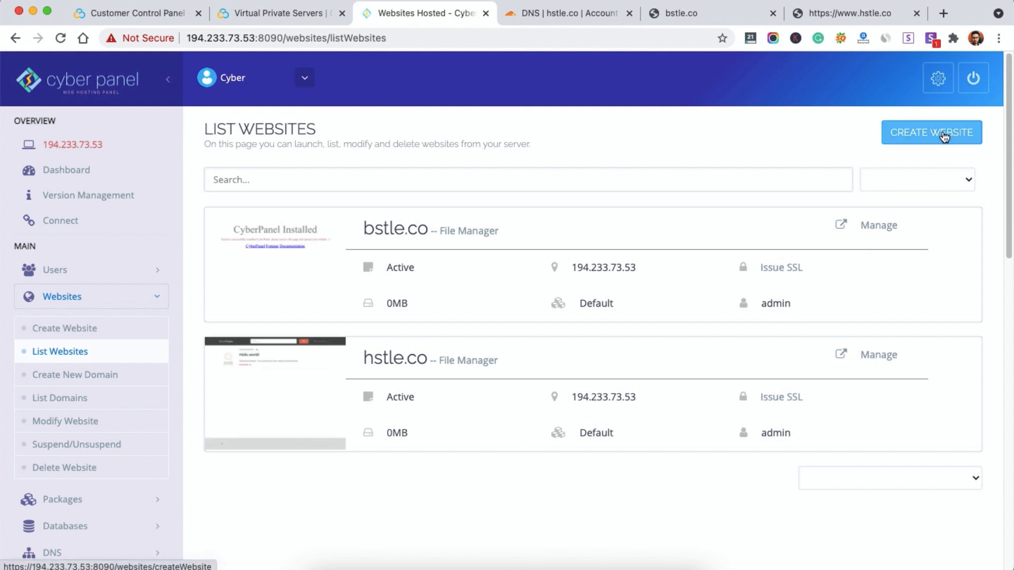
{"action": "scroll", "coordinate": [104, 407], "scroll_direction": "down", "scroll_amount": 3}
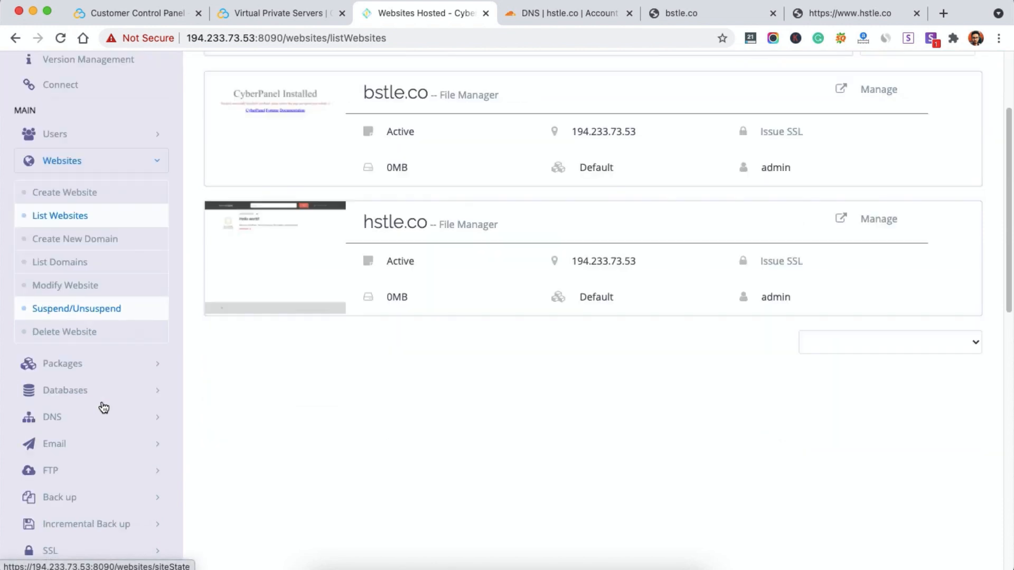
{"action": "scroll", "coordinate": [104, 407], "scroll_direction": "down", "scroll_amount": 2}
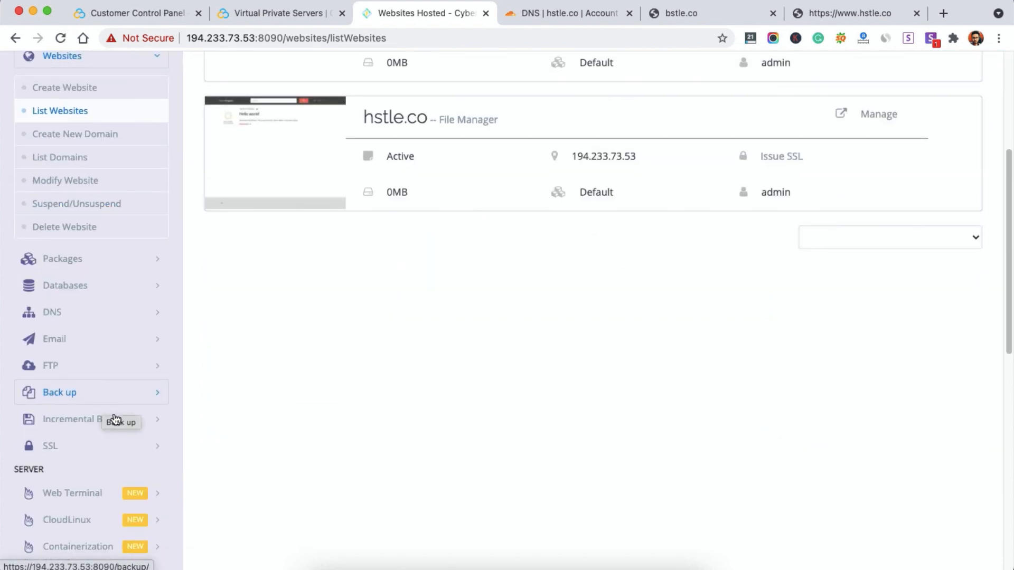
{"action": "scroll", "coordinate": [539, 422], "scroll_direction": "up", "scroll_amount": 4}
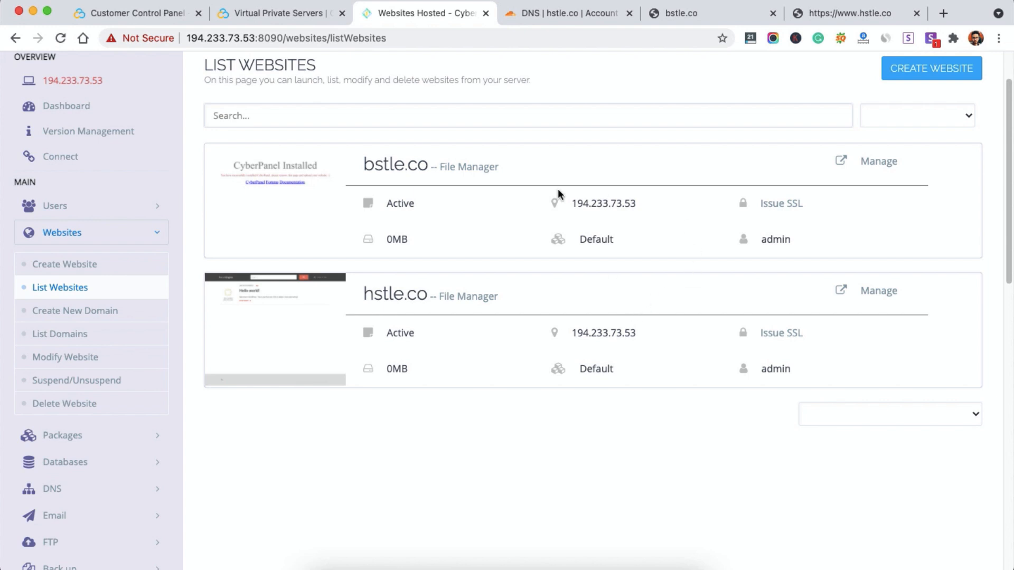
Step: Open Manage for bstle.co and look through its domain, configuration and file tools
{"action": "left_click", "coordinate": [872, 161]}
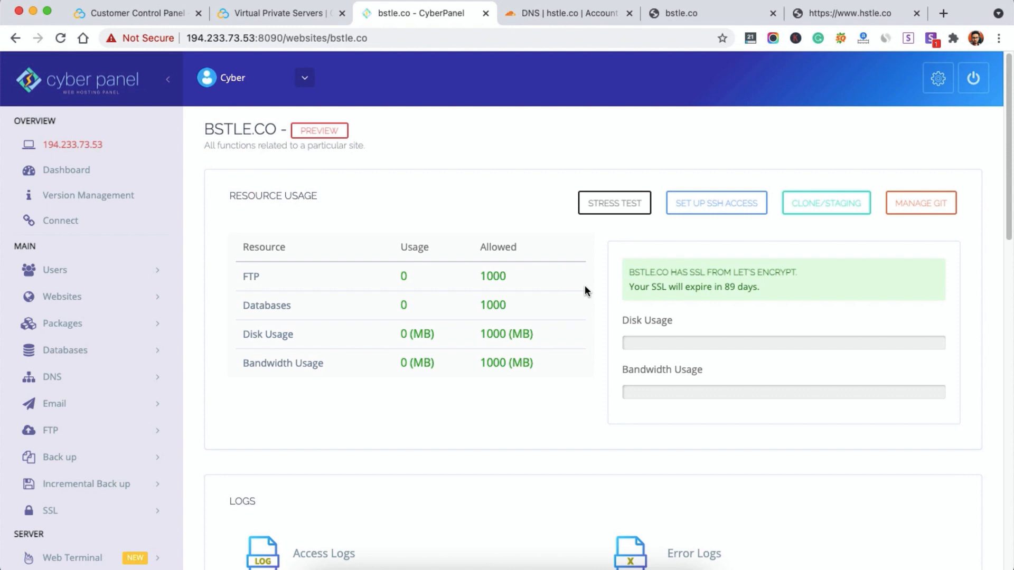
{"action": "scroll", "coordinate": [588, 277], "scroll_direction": "down", "scroll_amount": 1}
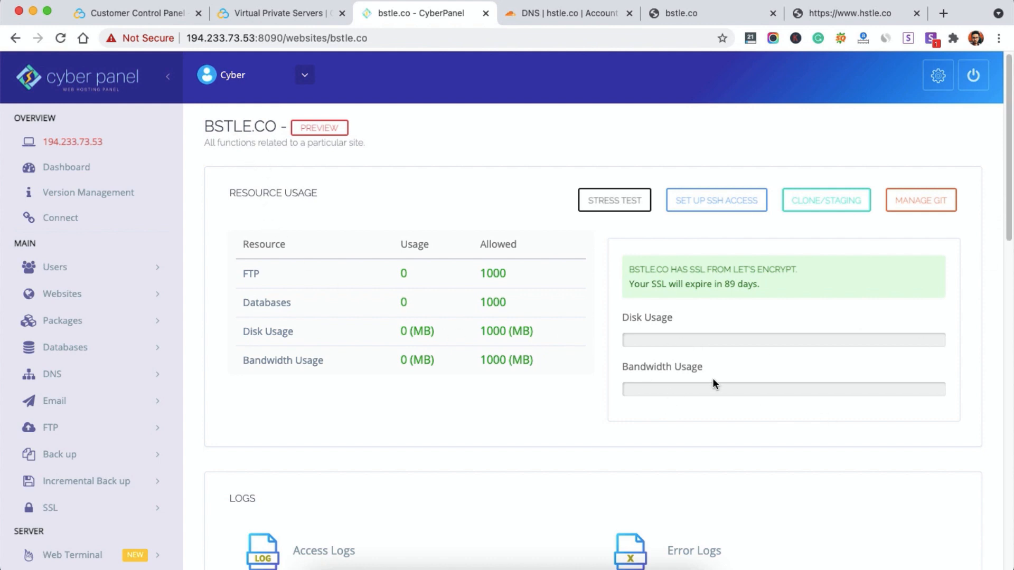
{"action": "left_click_drag", "start_coordinate": [1010, 237], "coordinate": [1011, 406]}
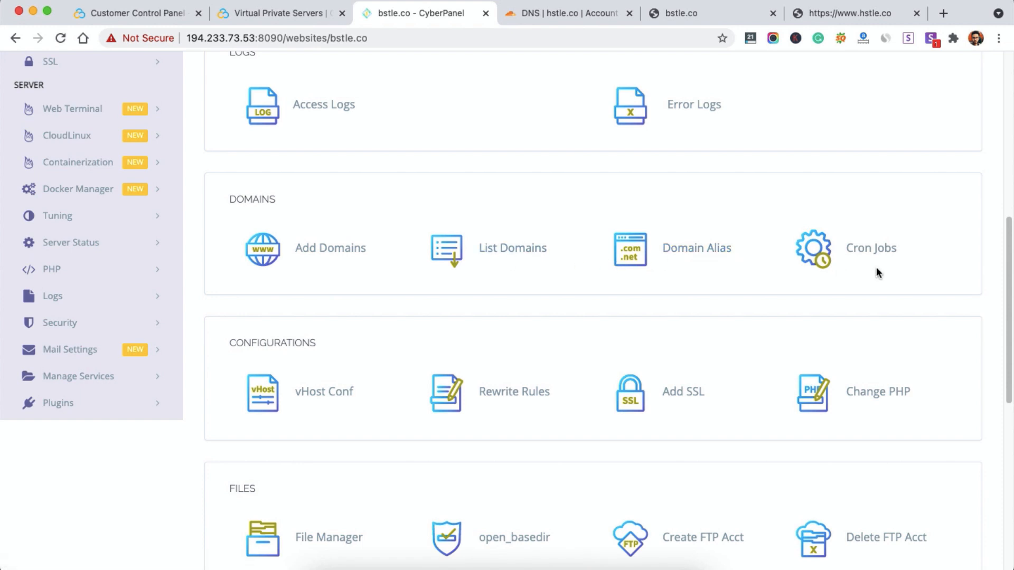
{"action": "scroll", "coordinate": [316, 338], "scroll_direction": "down", "scroll_amount": 3}
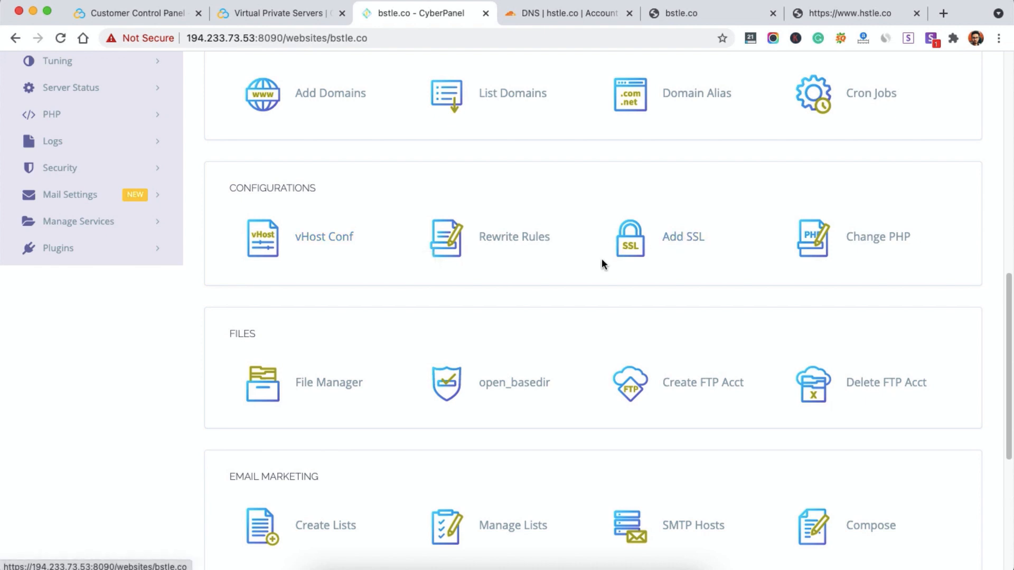
{"action": "left_click", "coordinate": [676, 240]}
{"action": "left_click", "coordinate": [268, 396]}
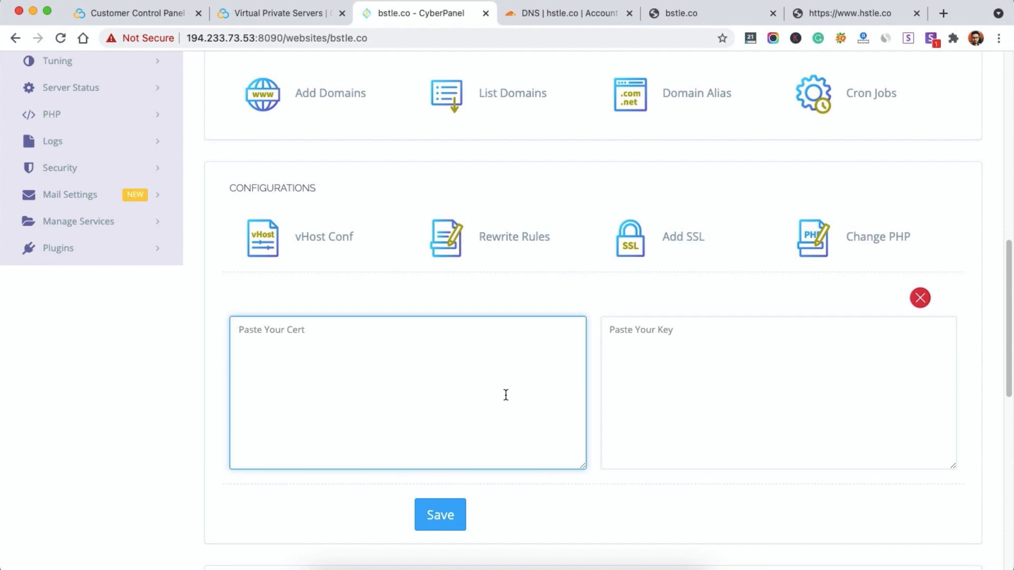
{"action": "left_click", "coordinate": [761, 366]}
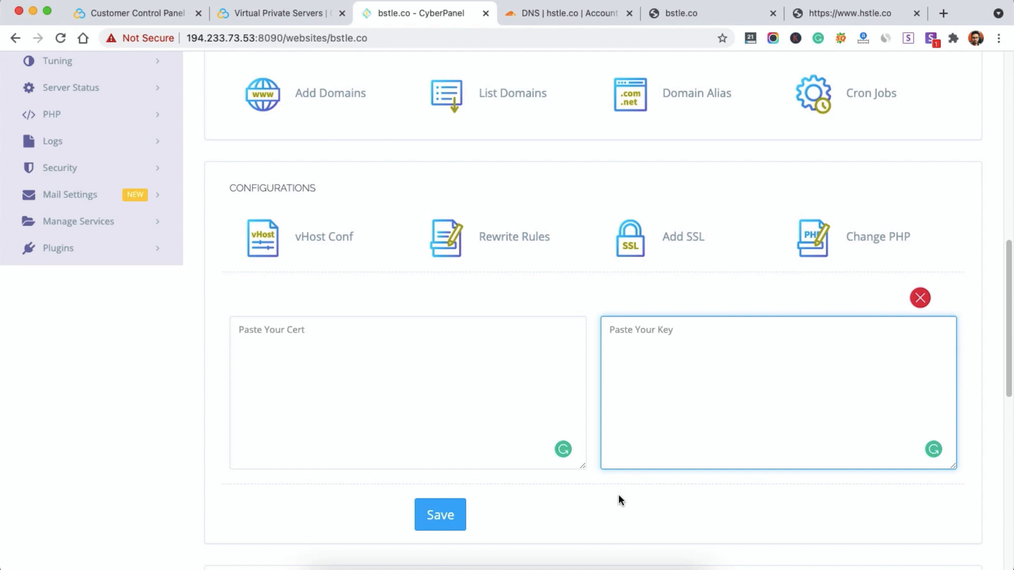
{"action": "left_click", "coordinate": [857, 235]}
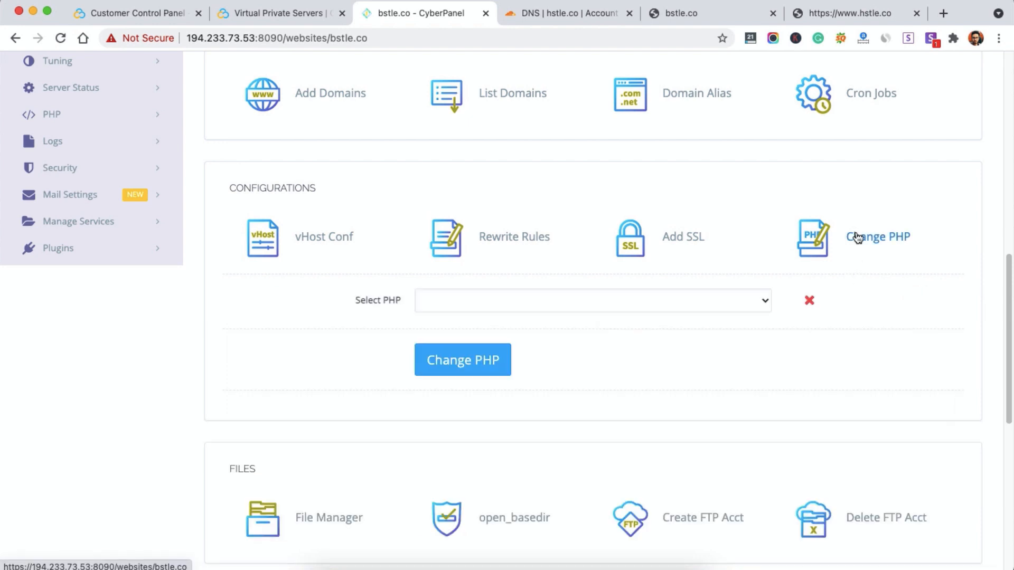
{"action": "left_click", "coordinate": [581, 300]}
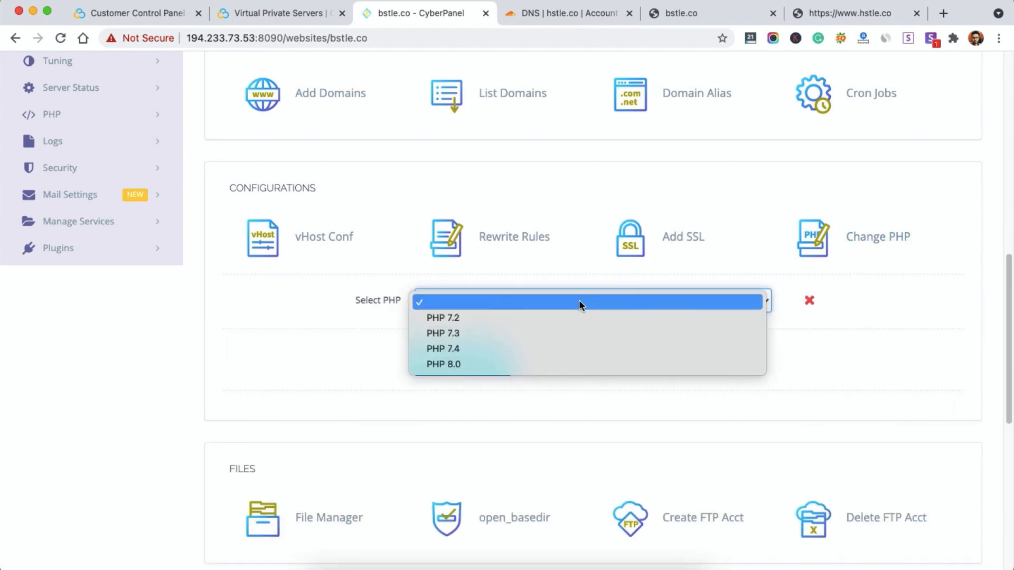
{"action": "left_click", "coordinate": [397, 352]}
{"action": "scroll", "coordinate": [546, 419], "scroll_direction": "down", "scroll_amount": 7}
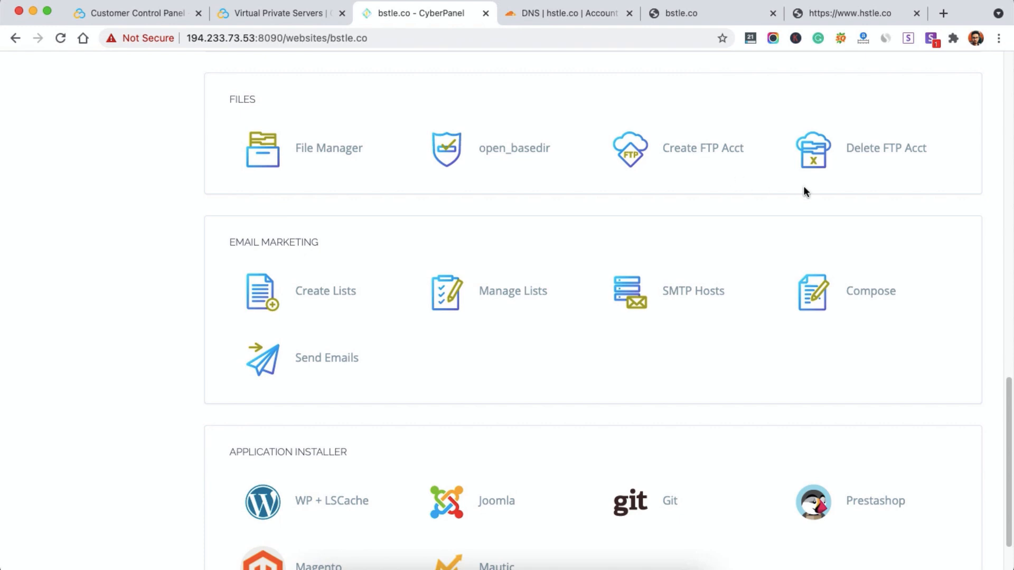
Step: Scroll bstle.co's management page down to the Application Installer section
{"action": "scroll", "coordinate": [308, 269], "scroll_direction": "down", "scroll_amount": 2}
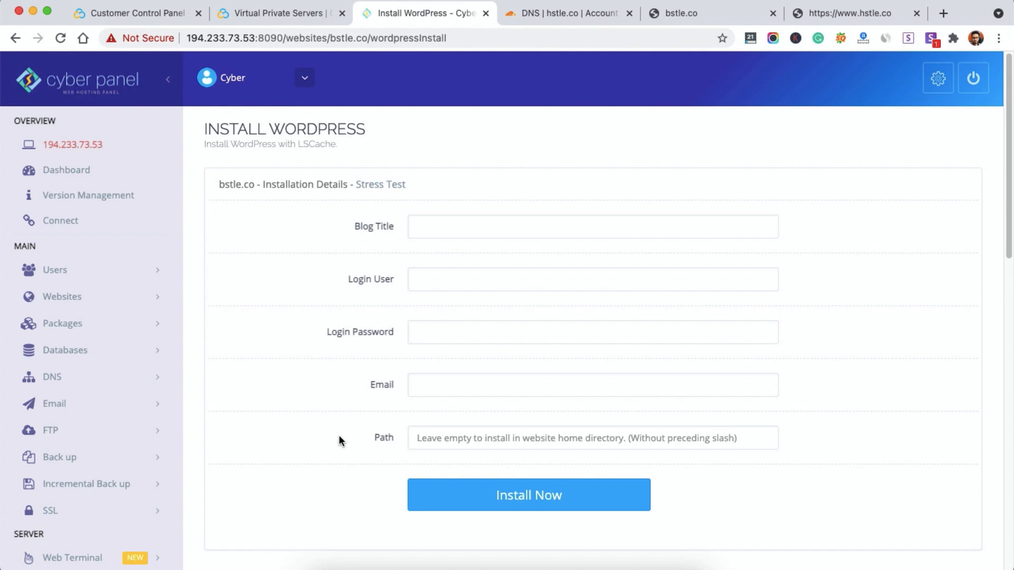
Step: Install WordPress with LSCache on bstle.co titled 'Bstle', with an admin login, password and site e-mail
{"action": "left_click", "coordinate": [479, 223]}
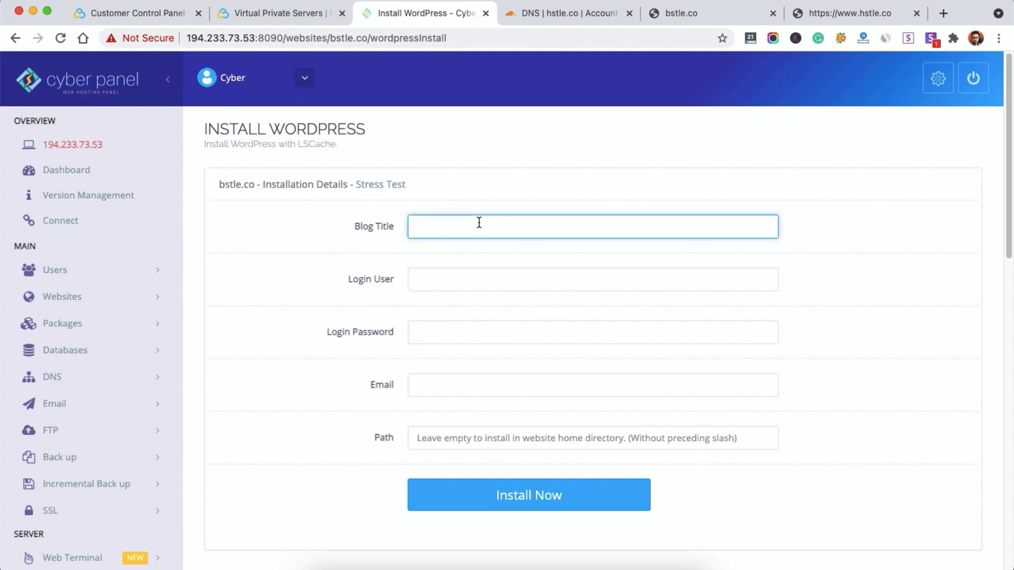
{"action": "type", "text": "Bstle"}
{"action": "key", "text": "BackSpace"}
{"action": "key", "text": "BackSpace"}
{"action": "type", "text": "le"}
{"action": "key", "text": "Tab"}
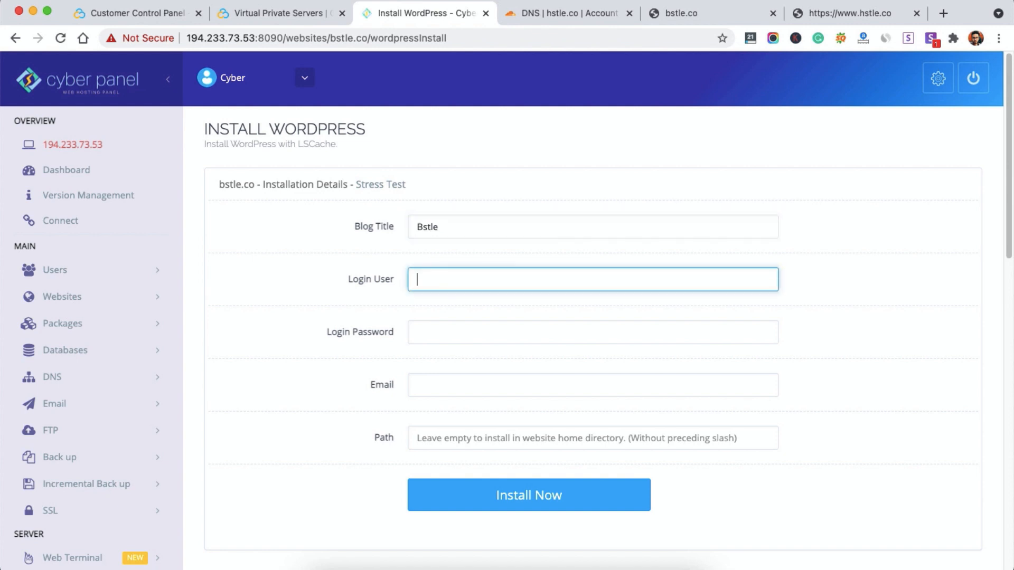
{"action": "type", "text": "bstleuser"}
{"action": "key", "text": "Tab"}
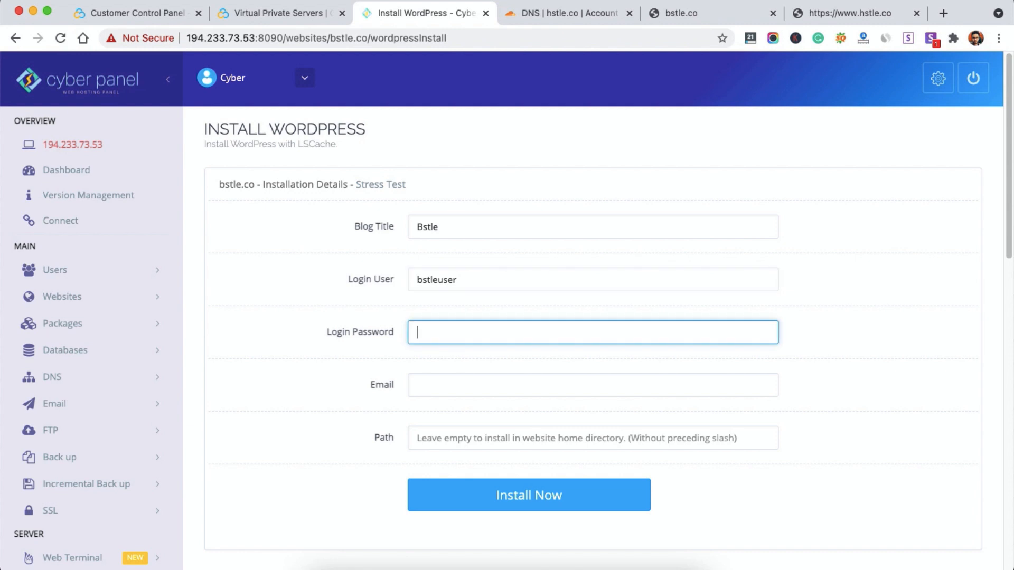
{"action": "type", "text": "*********"}
{"action": "key", "text": "Tab"}
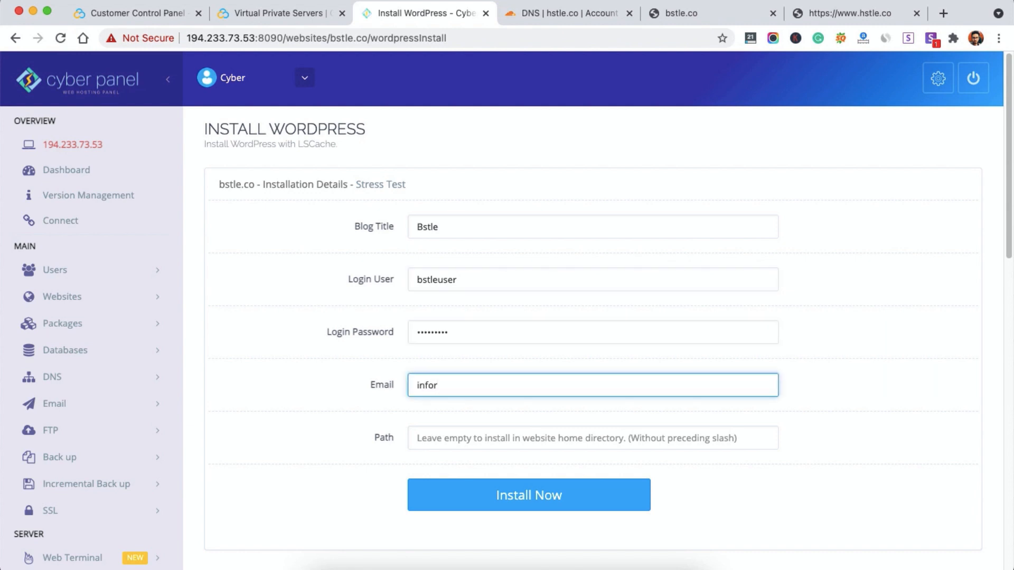
{"action": "key", "text": "Tab"}
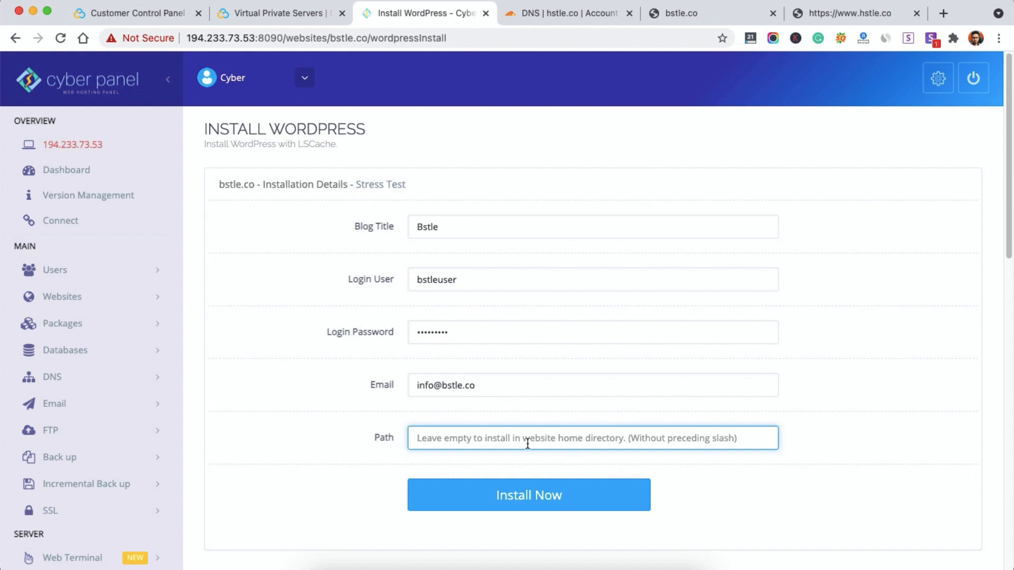
{"action": "left_click", "coordinate": [499, 494]}
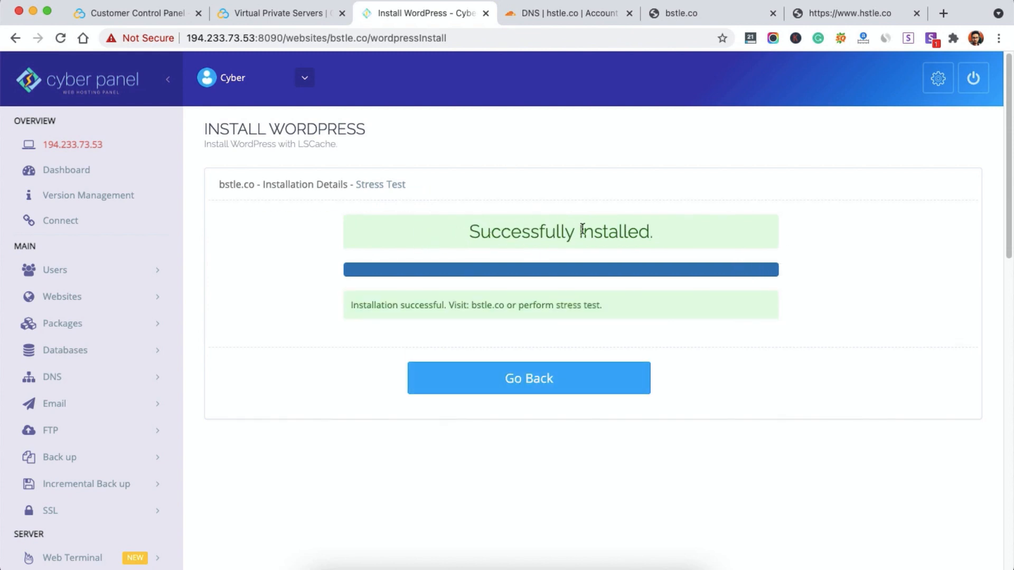
Step: Bring the bstle.co tab to the front and reload it
{"action": "left_click", "coordinate": [706, 15]}
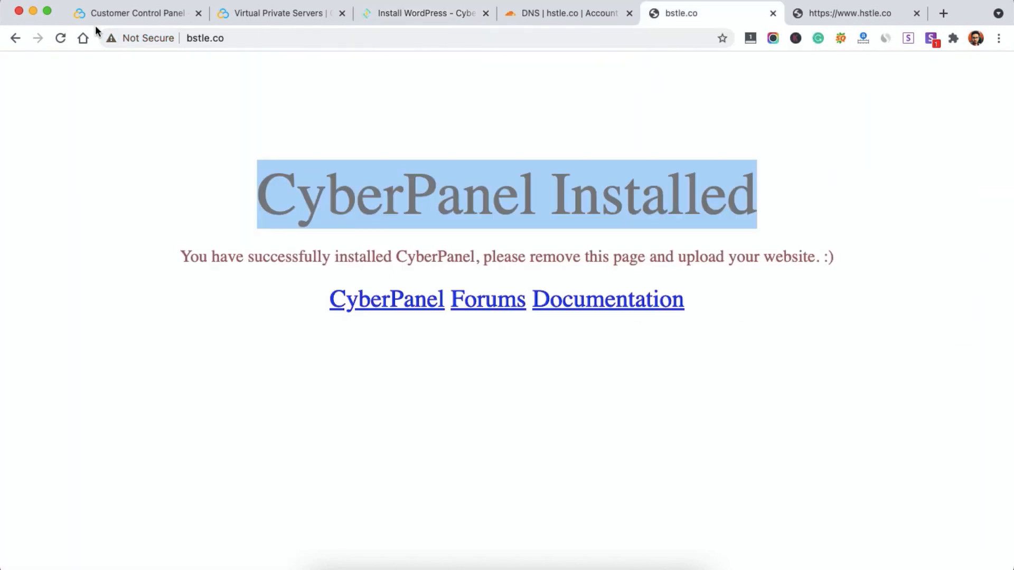
{"action": "left_click", "coordinate": [60, 38]}
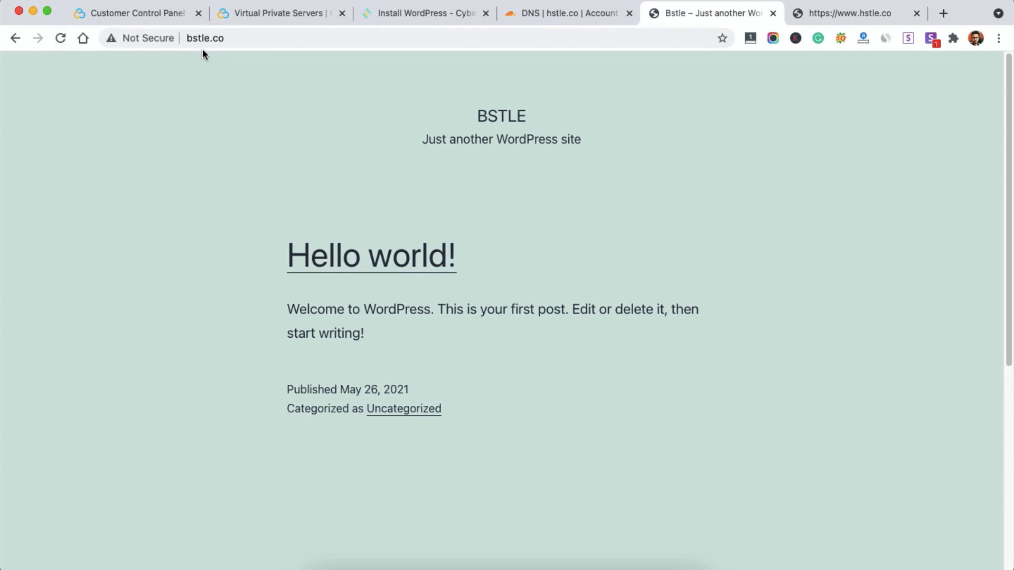
Step: Switch to Contabo's customer control panel tab, then to its VPS pricing tab
{"action": "left_click", "coordinate": [148, 14]}
{"action": "left_click", "coordinate": [237, 16]}
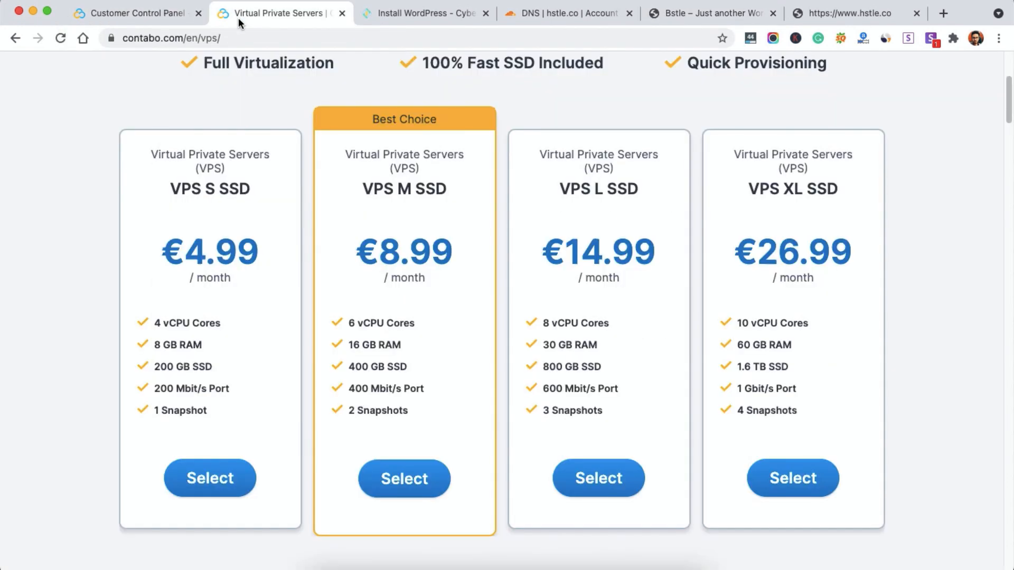